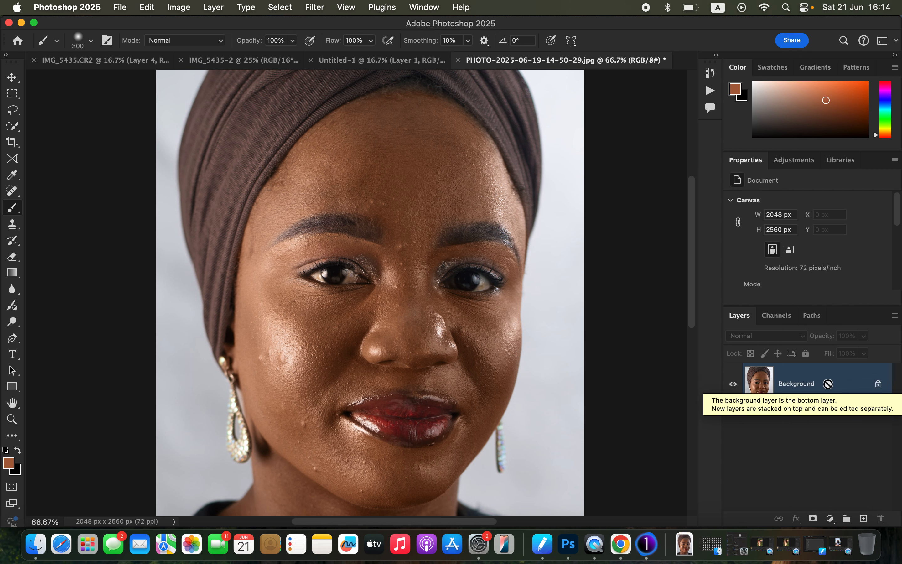
# Duplicate the Background layer twice, naming the lower copy COLOR and the upper copy TEXTURE.
pyautogui.moveTo(835, 395); pyautogui.dragTo(869, 518)
pyautogui.moveTo(860, 384); pyautogui.dragTo(864, 519)
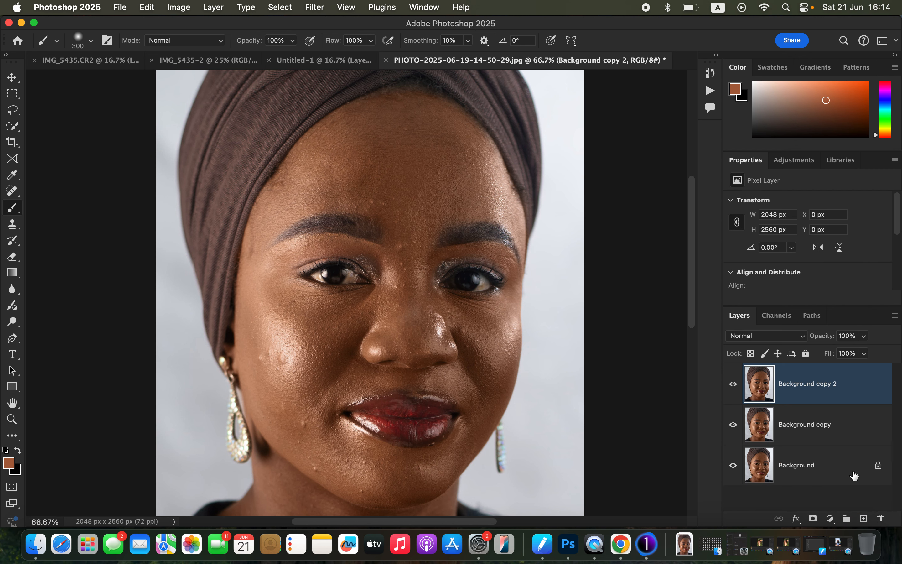
pyautogui.doubleClick(813, 425)
pyautogui.write('COLO')
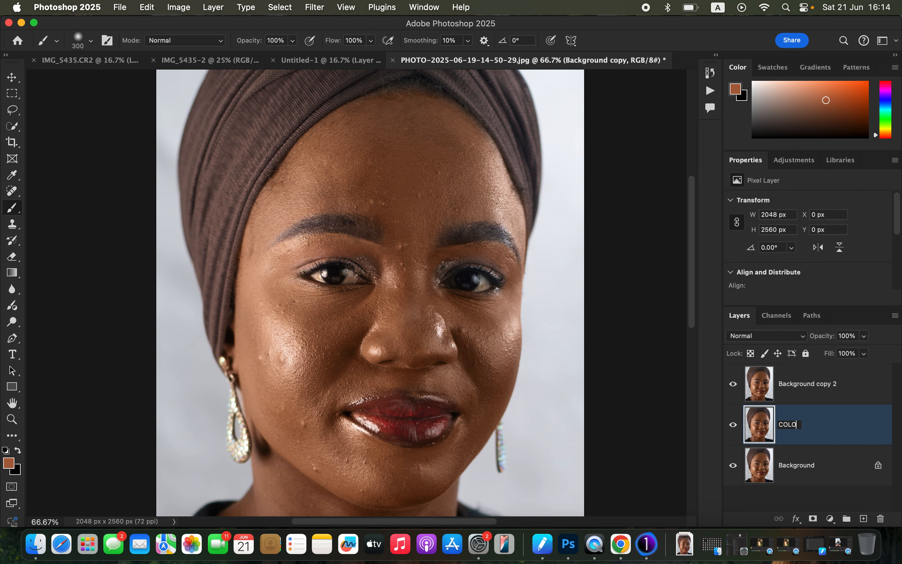
pyautogui.write('R')
pyautogui.press('Return')
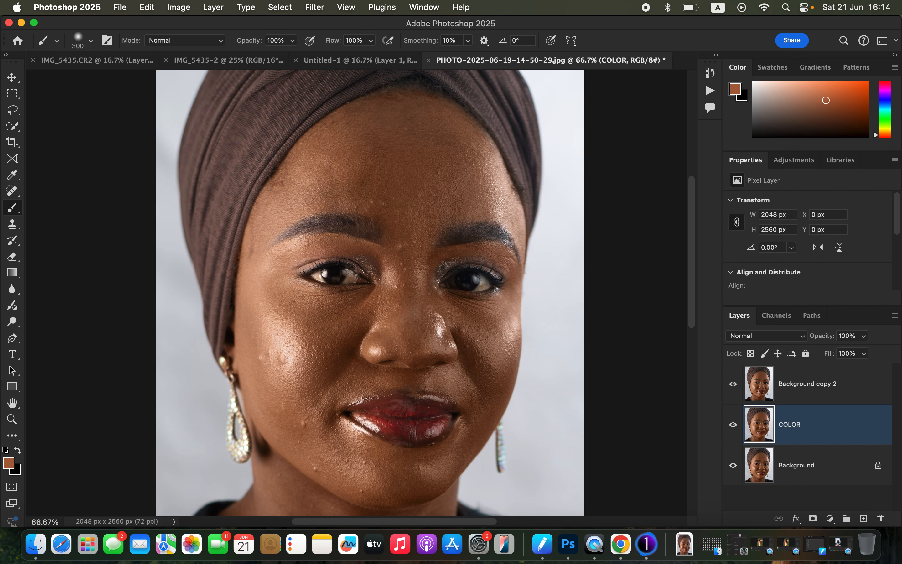
pyautogui.doubleClick(812, 385)
pyautogui.write('TEXTURE')
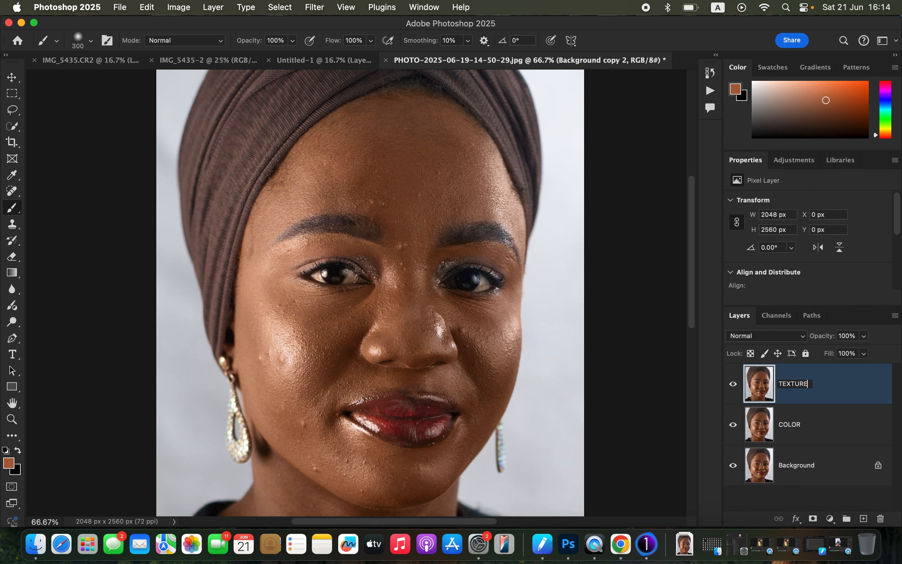
pyautogui.press('Return')
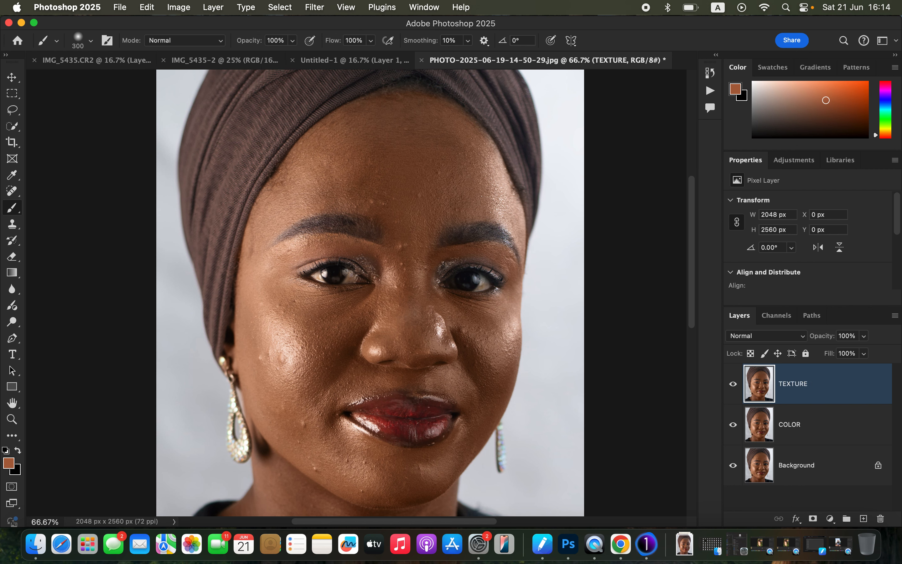
# Hide the TEXTURE layer and apply a Gaussian Blur with an 8.0-pixel radius to the COLOR layer.
pyautogui.click(826, 436)
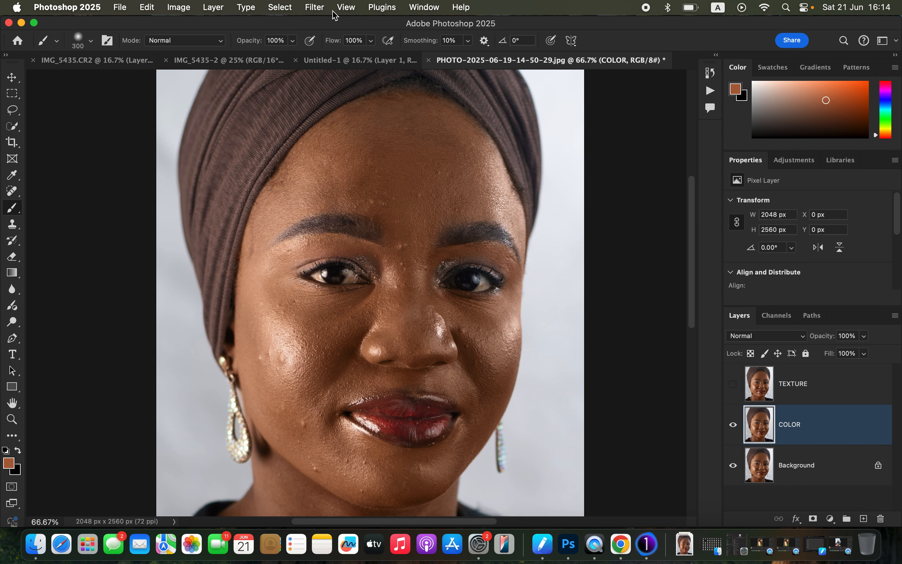
pyautogui.click(316, 7)
pyautogui.moveTo(384, 185)
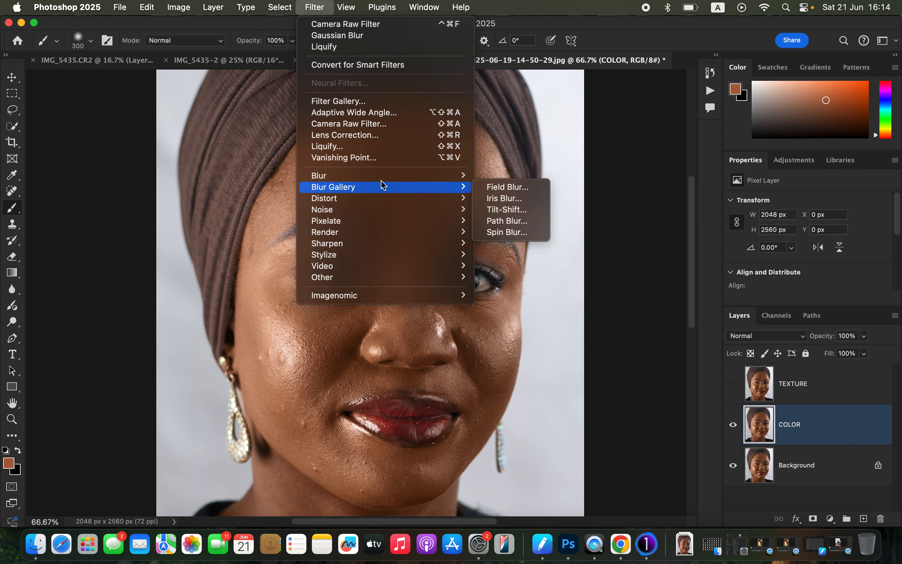
pyautogui.click(543, 223)
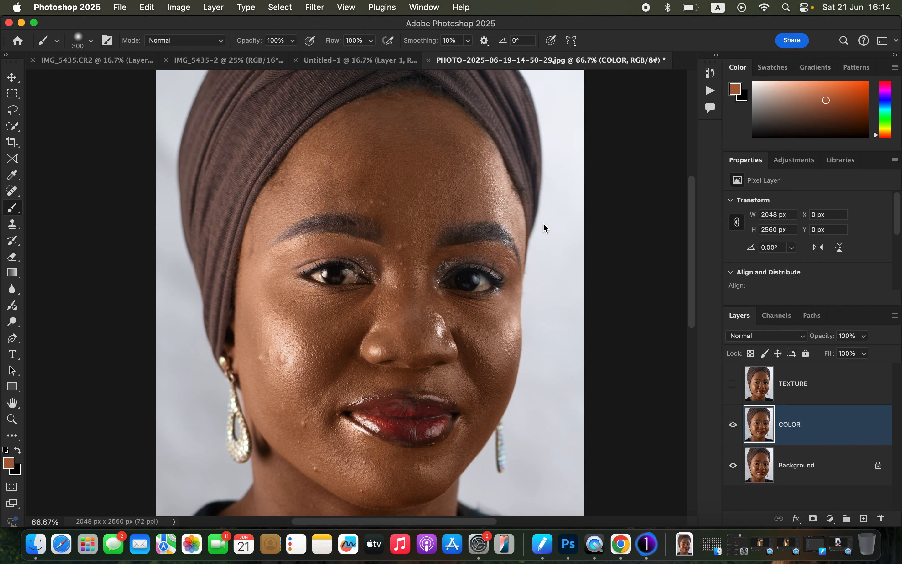
pyautogui.moveTo(623, 266); pyautogui.dragTo(569, 266)
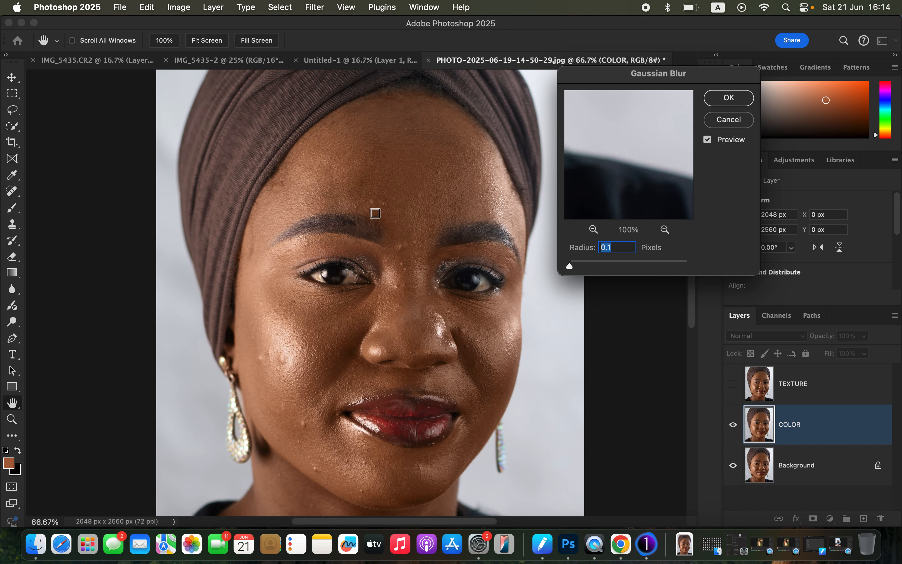
pyautogui.click(313, 343)
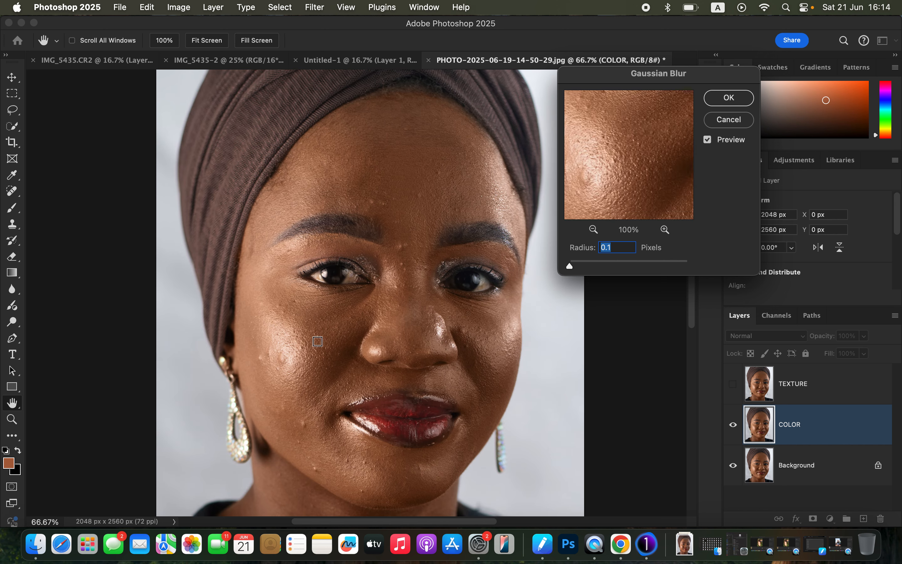
pyautogui.click(410, 269)
pyautogui.click(298, 334)
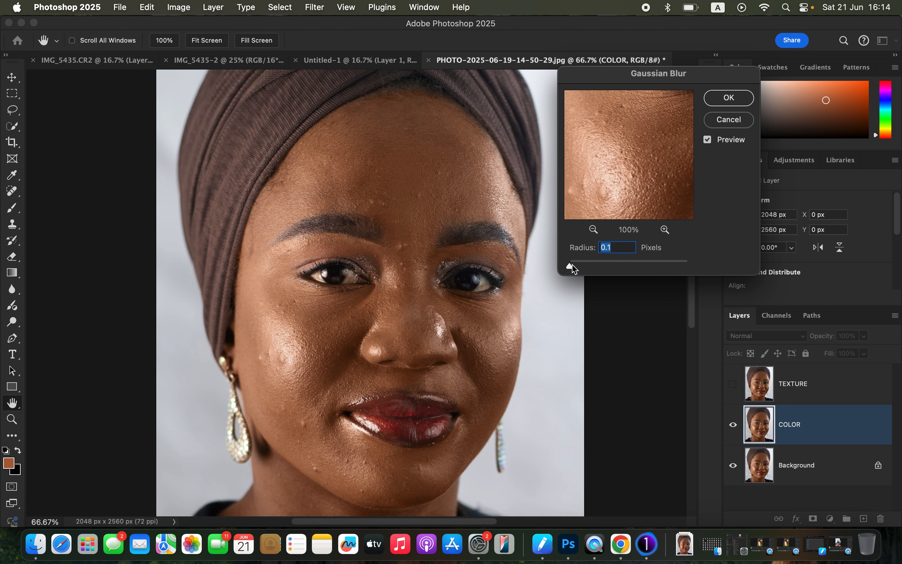
pyautogui.moveTo(571, 266); pyautogui.dragTo(611, 264)
pyautogui.moveTo(631, 168)
pyautogui.mouseDown()
pyautogui.moveTo(647, 135)
pyautogui.moveTo(671, 167)
pyautogui.moveTo(650, 202)
pyautogui.moveTo(661, 161)
pyautogui.moveTo(658, 151)
pyautogui.moveTo(648, 186)
pyautogui.moveTo(649, 129)
pyautogui.moveTo(642, 163)
pyautogui.mouseUp()
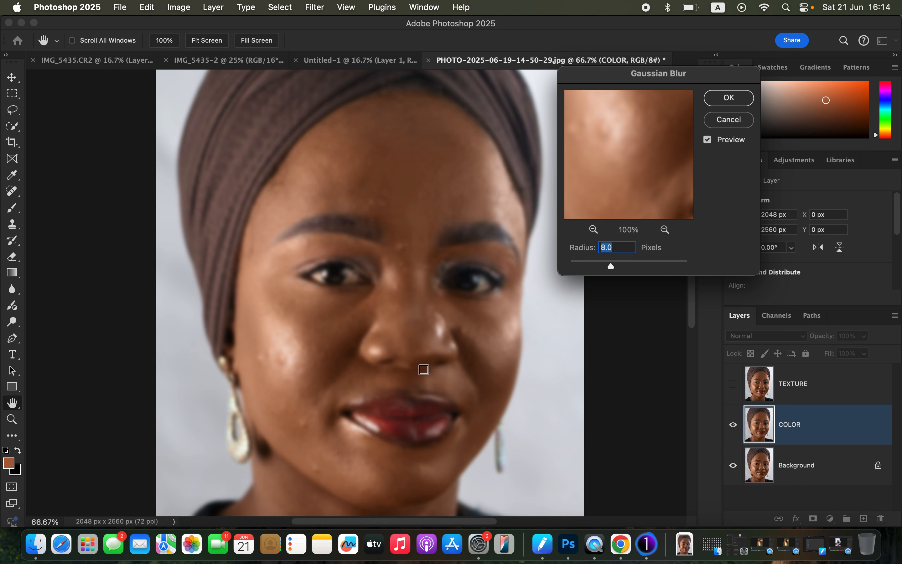
pyautogui.click(733, 99)
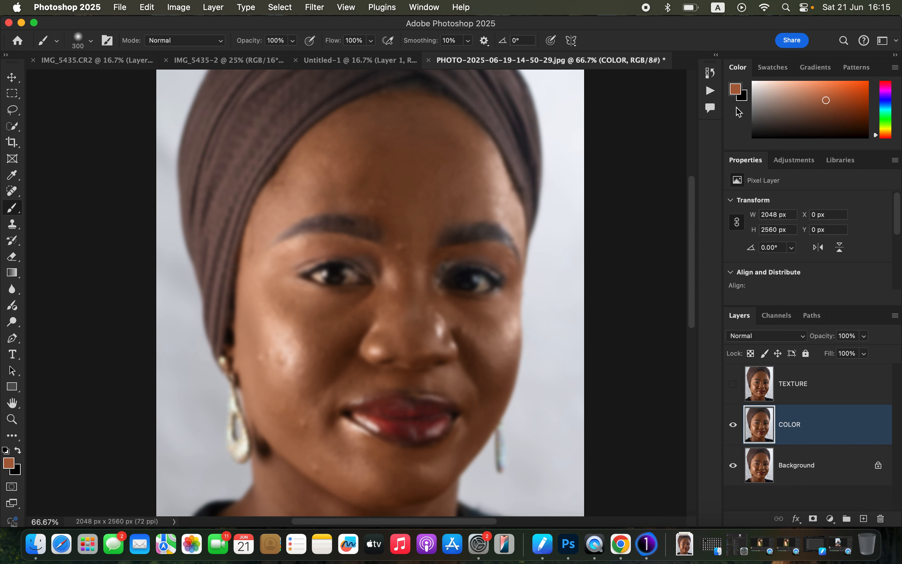
# Show the TEXTURE layer and run Apply Image on it from the COLOR layer, with Subtract blending, scale 2, offset 128 and Invert off.
pyautogui.click(827, 393)
pyautogui.click(734, 392)
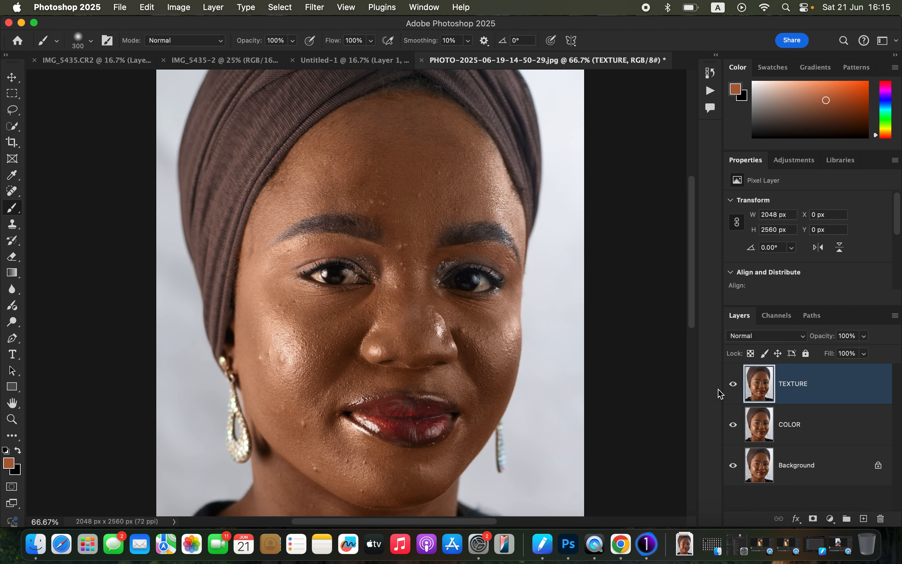
pyautogui.click(186, 7)
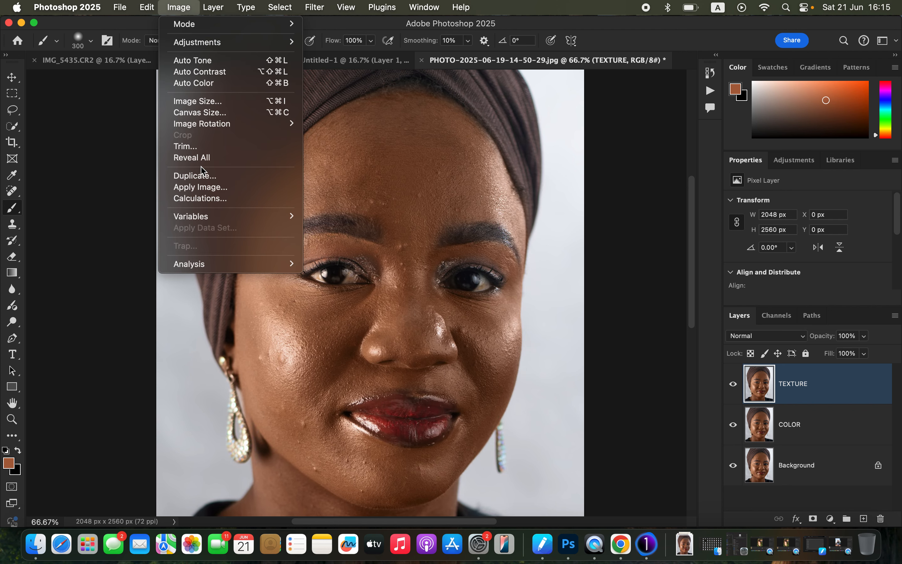
pyautogui.click(209, 191)
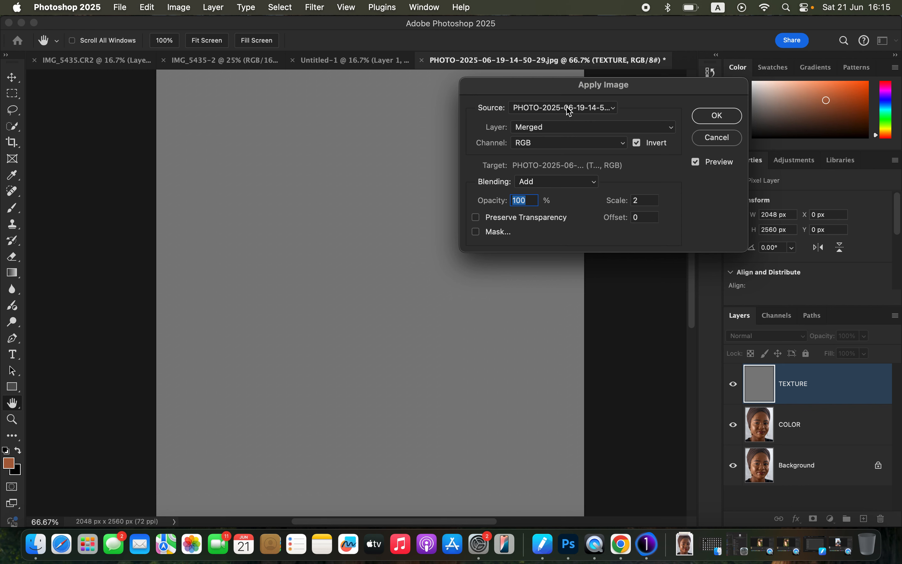
pyautogui.click(556, 128)
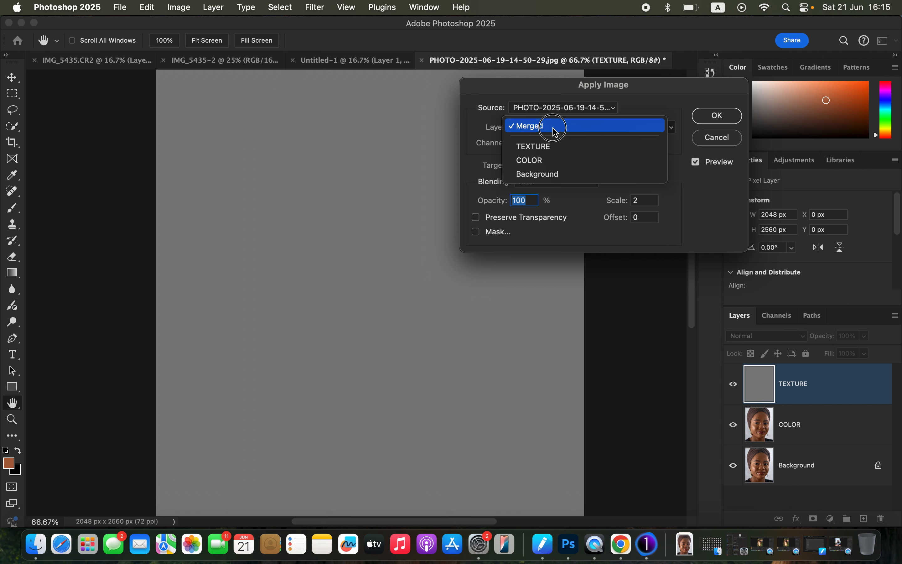
pyautogui.click(556, 159)
pyautogui.click(565, 181)
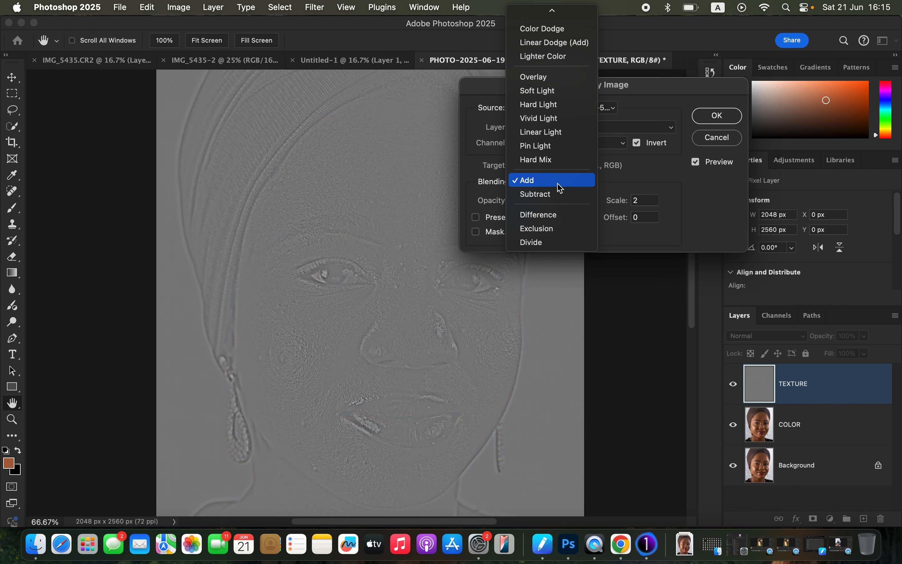
pyautogui.click(558, 194)
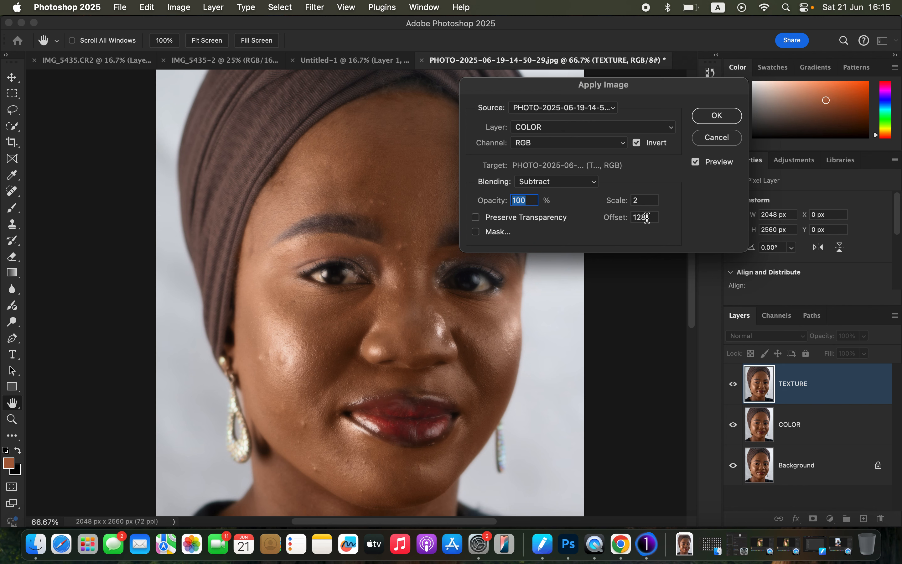
pyautogui.click(637, 144)
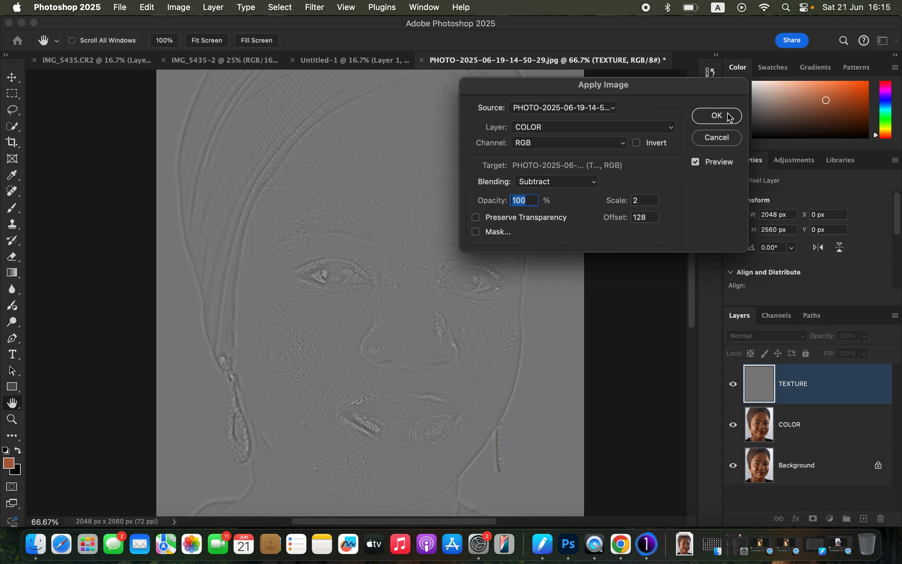
pyautogui.click(721, 123)
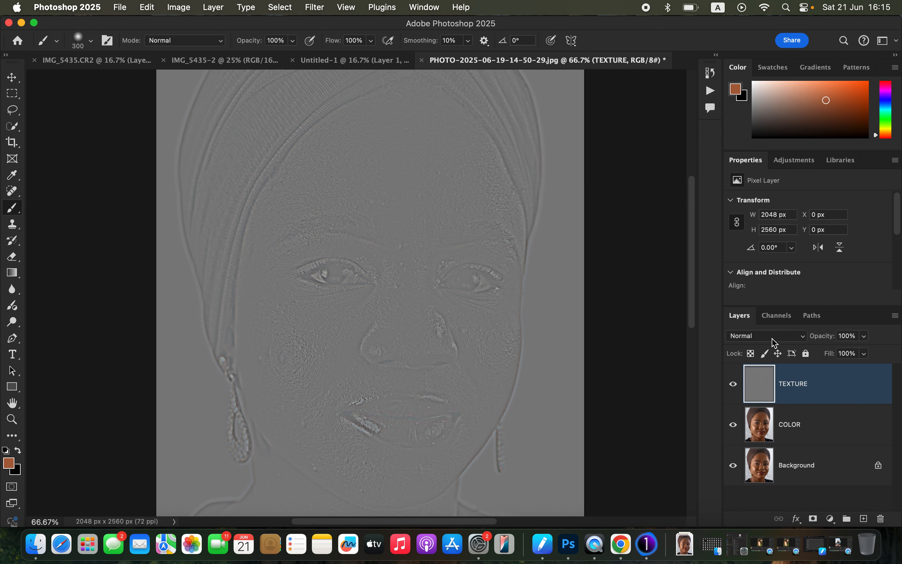
# Set the TEXTURE layer's blend mode to Linear Light and group it with COLOR under the name FREQ SEP.
pyautogui.click(774, 340)
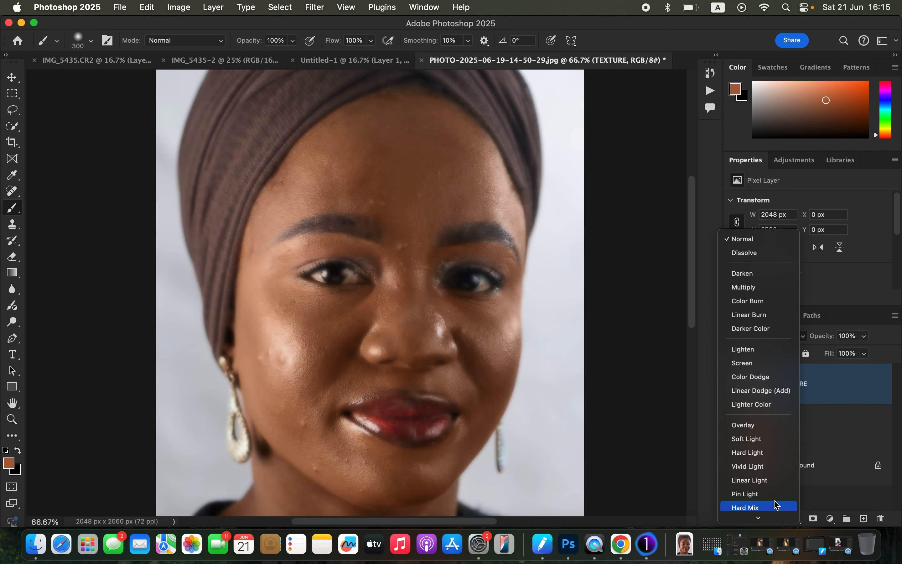
pyautogui.click(775, 482)
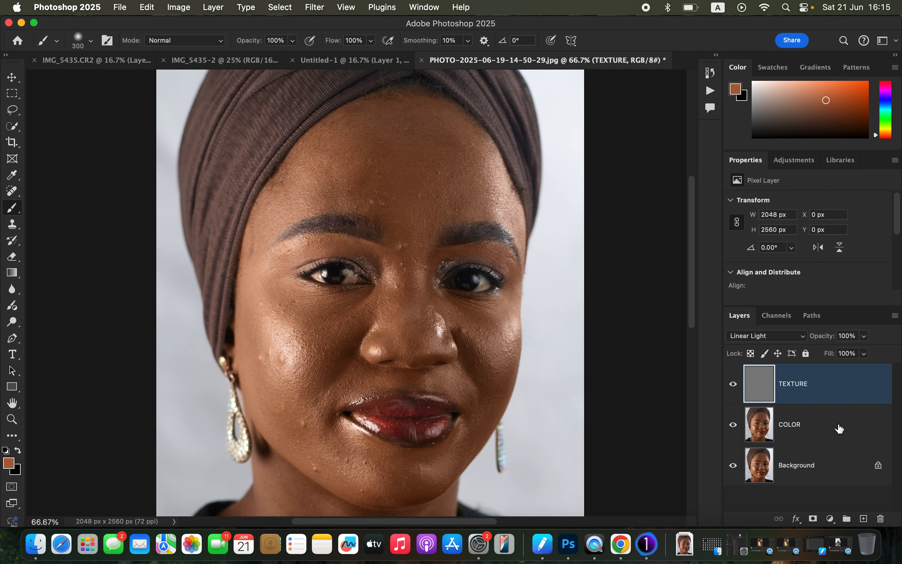
pyautogui.keyDown('shift'); pyautogui.click(840, 428); pyautogui.keyUp('shift')
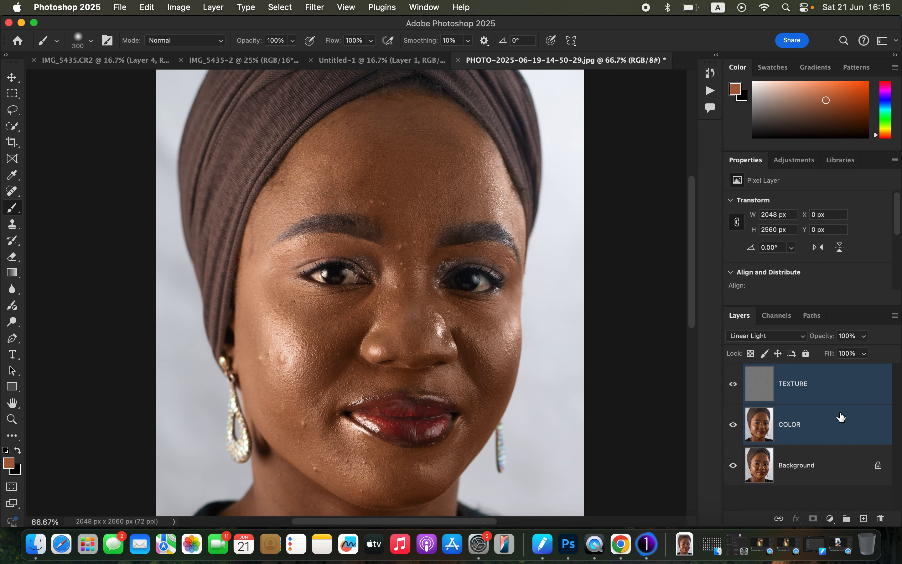
pyautogui.moveTo(844, 392); pyautogui.dragTo(847, 519)
pyautogui.doubleClick(783, 372)
pyautogui.write('FREQ SEP')
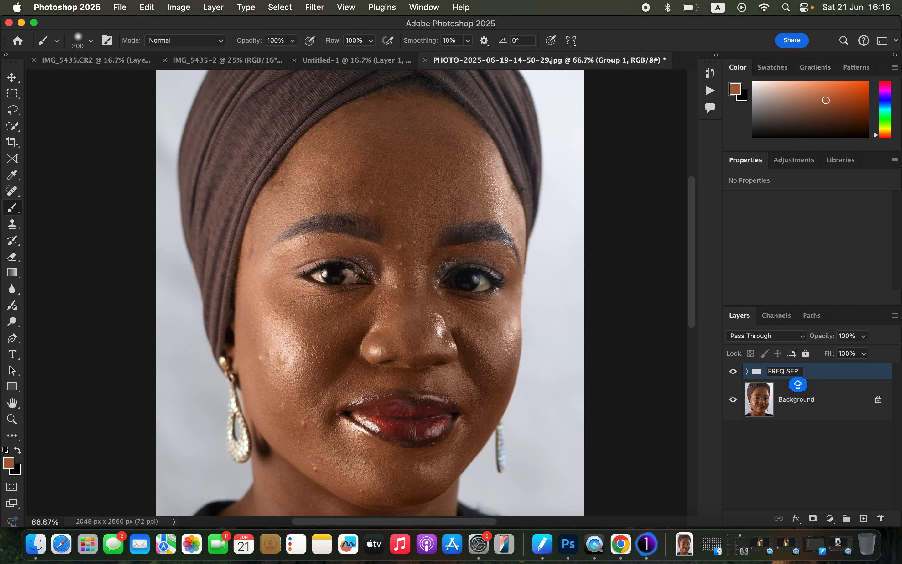
pyautogui.press('Return')
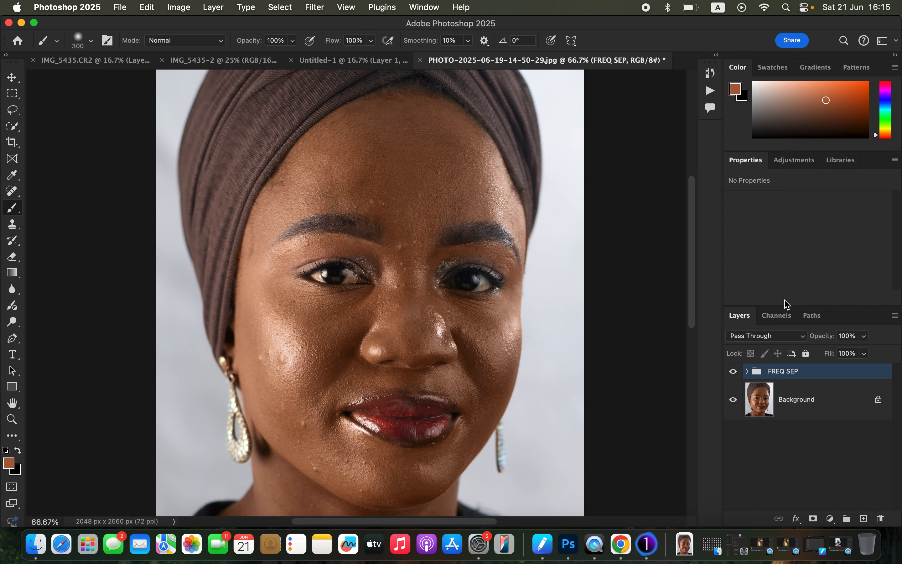
# On the COLOR layer inside FREQ SEP, lasso the forehead above the eyebrows with a 20 px feather, about 1305 by 845 px.
pyautogui.click(748, 372)
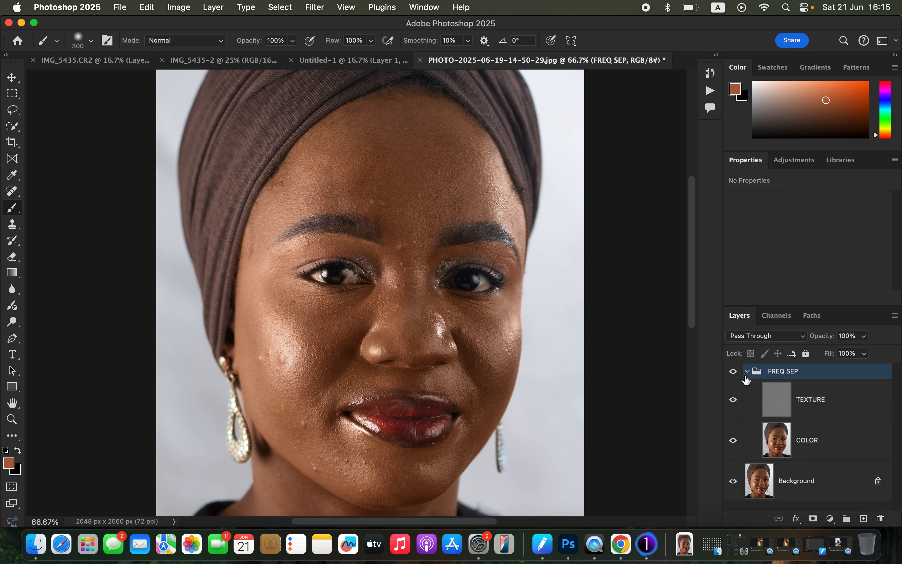
pyautogui.click(824, 447)
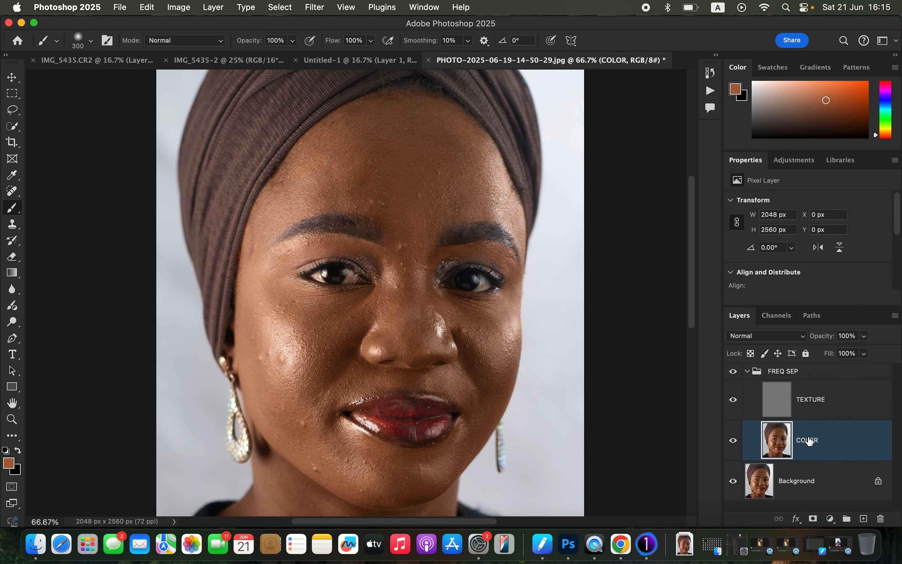
pyautogui.click(13, 111)
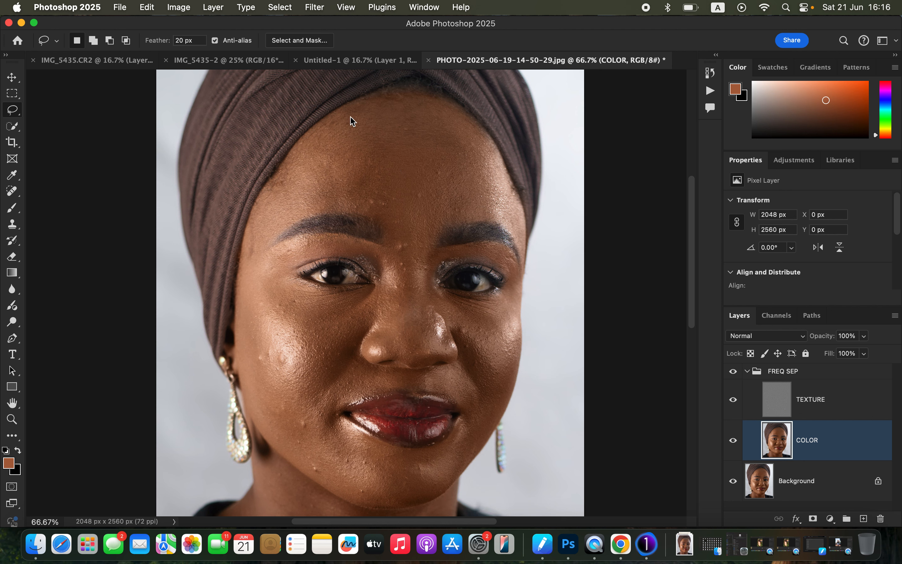
pyautogui.moveTo(361, 111)
pyautogui.mouseDown()
pyautogui.moveTo(284, 168)
pyautogui.moveTo(251, 235)
pyautogui.moveTo(255, 243)
pyautogui.moveTo(324, 215)
pyautogui.mouseUp()
pyautogui.click(376, 169)
pyautogui.moveTo(390, 104)
pyautogui.mouseDown()
pyautogui.moveTo(372, 105)
pyautogui.moveTo(268, 197)
pyautogui.moveTo(263, 227)
pyautogui.moveTo(291, 221)
pyautogui.mouseUp()
pyautogui.moveTo(352, 205)
pyautogui.mouseDown()
pyautogui.moveTo(396, 225)
pyautogui.moveTo(410, 254)
pyautogui.moveTo(443, 224)
pyautogui.moveTo(483, 220)
pyautogui.moveTo(499, 175)
pyautogui.moveTo(465, 109)
pyautogui.moveTo(420, 93)
pyautogui.moveTo(396, 100)
pyautogui.mouseUp()
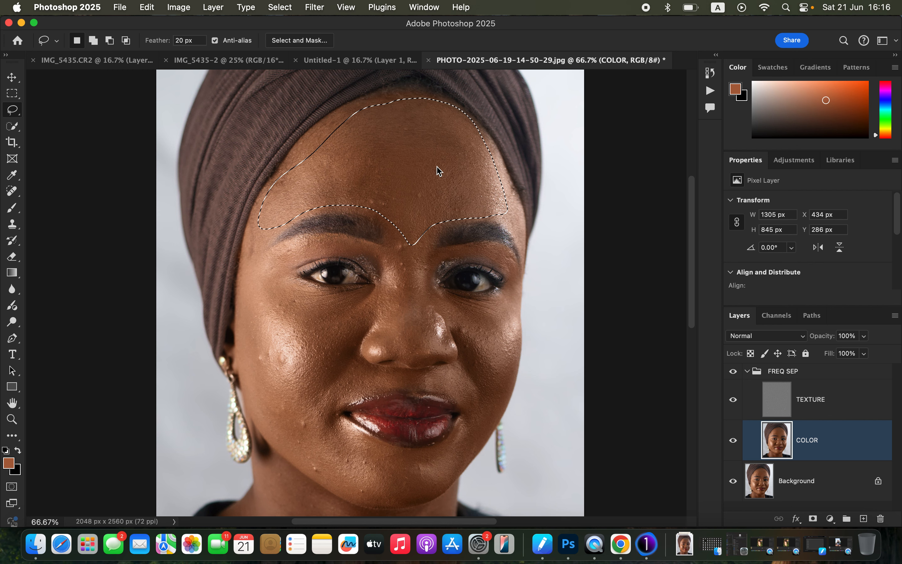
# Apply a Gaussian Blur with a 30.3-pixel radius to the selected forehead area, and deselect it.
pyautogui.click(313, 6)
pyautogui.moveTo(375, 178)
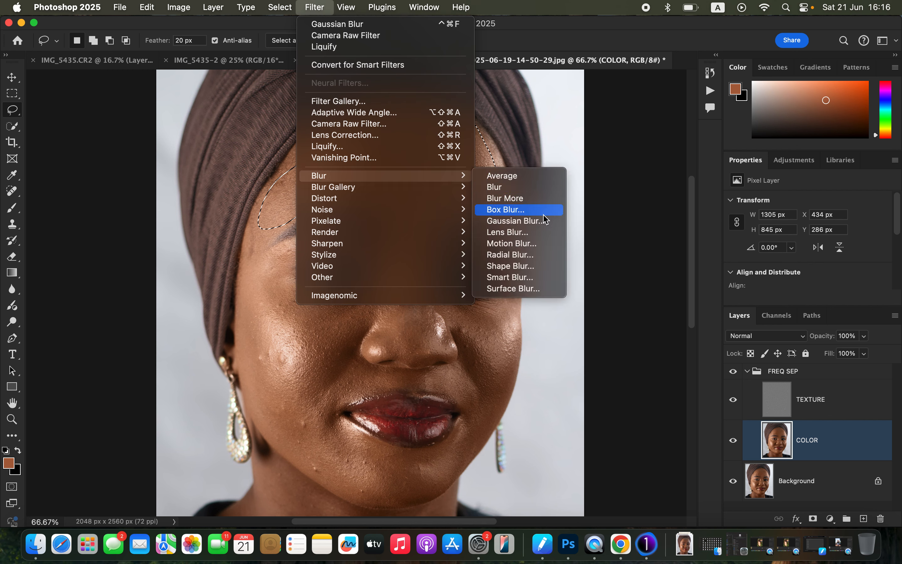
pyautogui.click(539, 224)
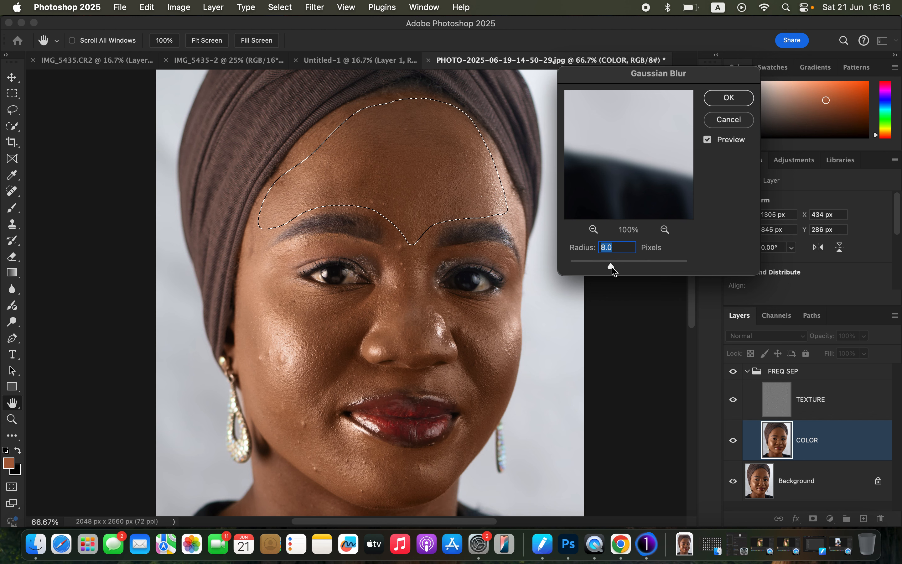
pyautogui.moveTo(614, 270); pyautogui.dragTo(626, 268)
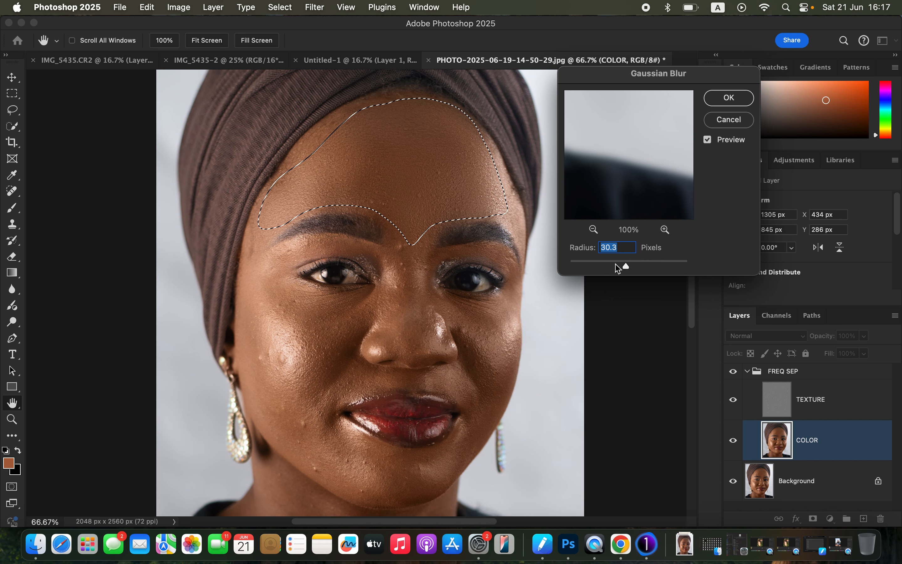
pyautogui.click(733, 98)
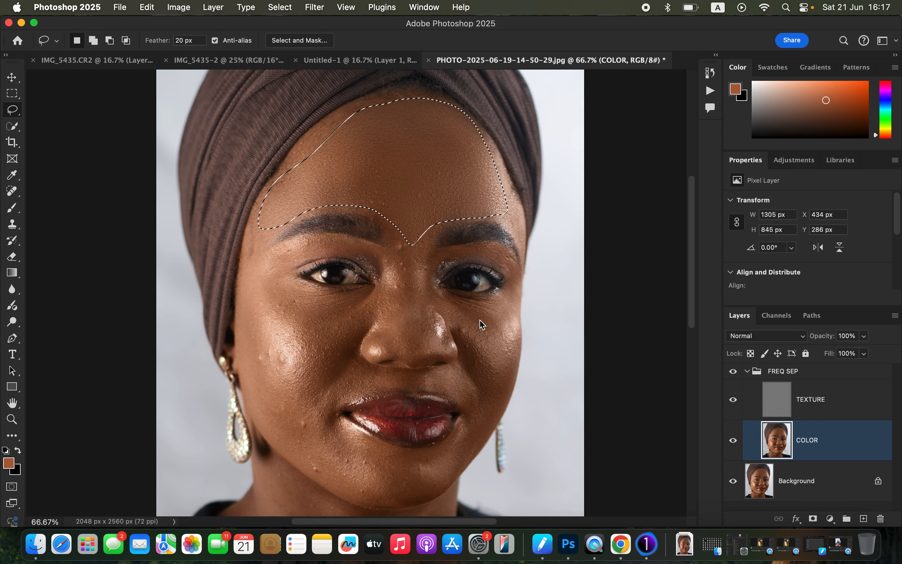
pyautogui.press('super+d')
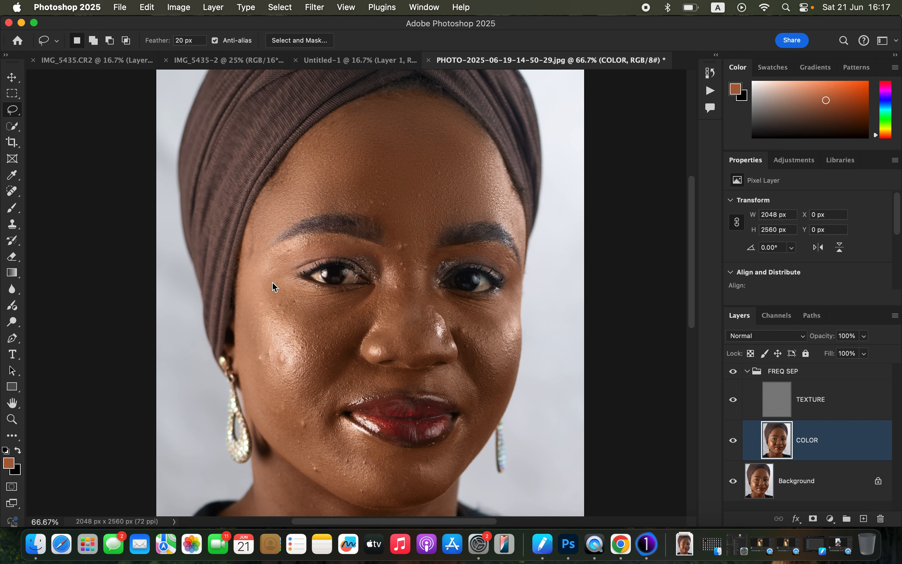
# Lasso the area under the image-left eye, about 685 by 725 px, apply a 30.3-pixel Gaussian Blur and deselect it.
pyautogui.moveTo(272, 276)
pyautogui.mouseDown()
pyautogui.moveTo(311, 352)
pyautogui.moveTo(303, 390)
pyautogui.moveTo(388, 292)
pyautogui.moveTo(308, 287)
pyautogui.moveTo(281, 266)
pyautogui.mouseUp()
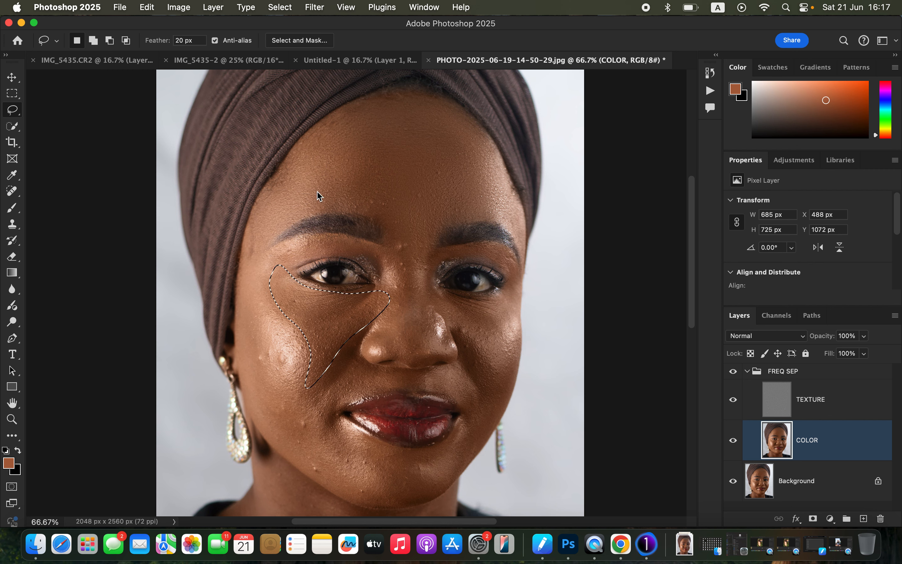
pyautogui.click(315, 7)
pyautogui.moveTo(328, 176)
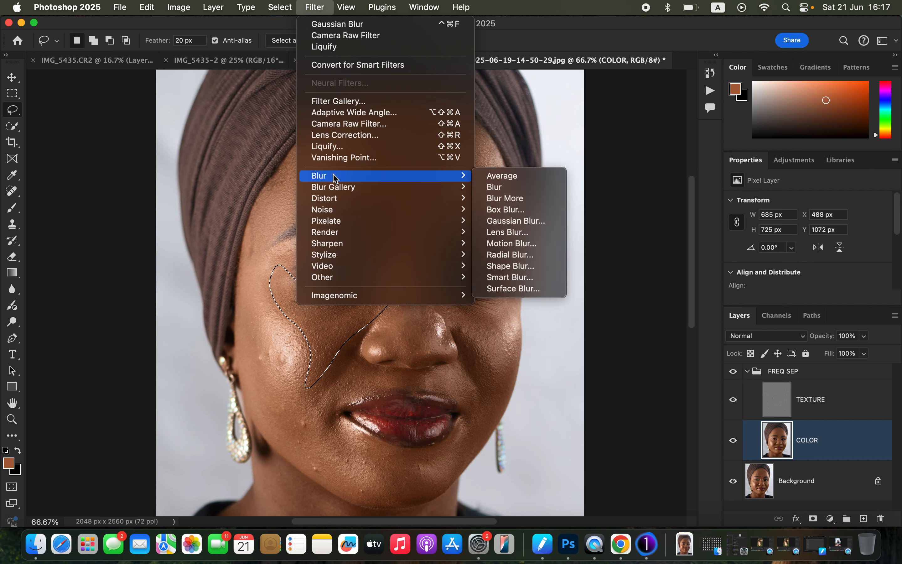
pyautogui.click(539, 223)
pyautogui.click(736, 96)
pyautogui.press('super+d')
# Lasso the image-left outer cheek from temple to jaw, about 645 by 1111 px, apply a 30.3-pixel Gaussian Blur and deselect it.
pyautogui.moveTo(258, 227)
pyautogui.mouseDown()
pyautogui.moveTo(265, 254)
pyautogui.moveTo(256, 312)
pyautogui.moveTo(275, 351)
pyautogui.moveTo(310, 366)
pyautogui.moveTo(327, 347)
pyautogui.moveTo(354, 342)
pyautogui.moveTo(324, 418)
pyautogui.moveTo(300, 436)
pyautogui.moveTo(266, 412)
pyautogui.moveTo(251, 379)
pyautogui.moveTo(240, 322)
pyautogui.moveTo(250, 237)
pyautogui.mouseUp()
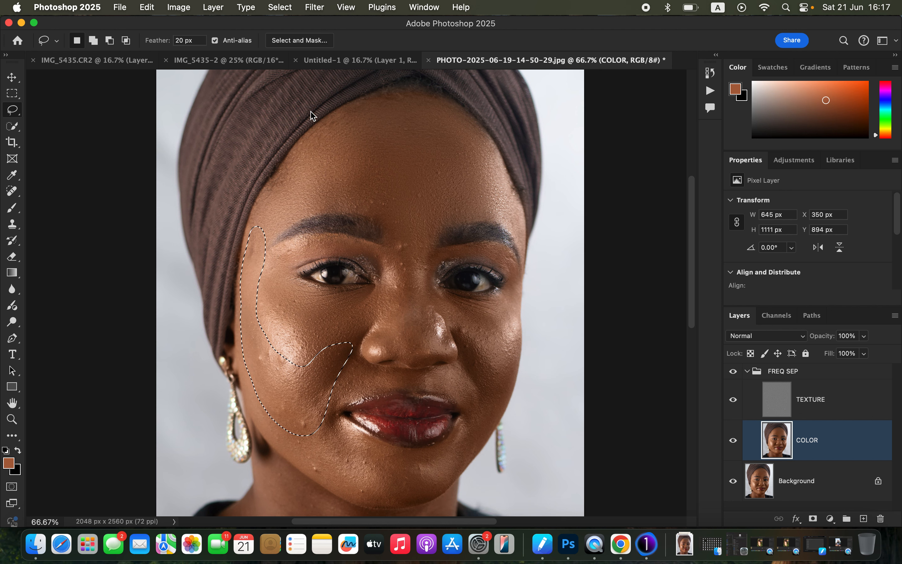
pyautogui.click(315, 8)
pyautogui.moveTo(339, 177)
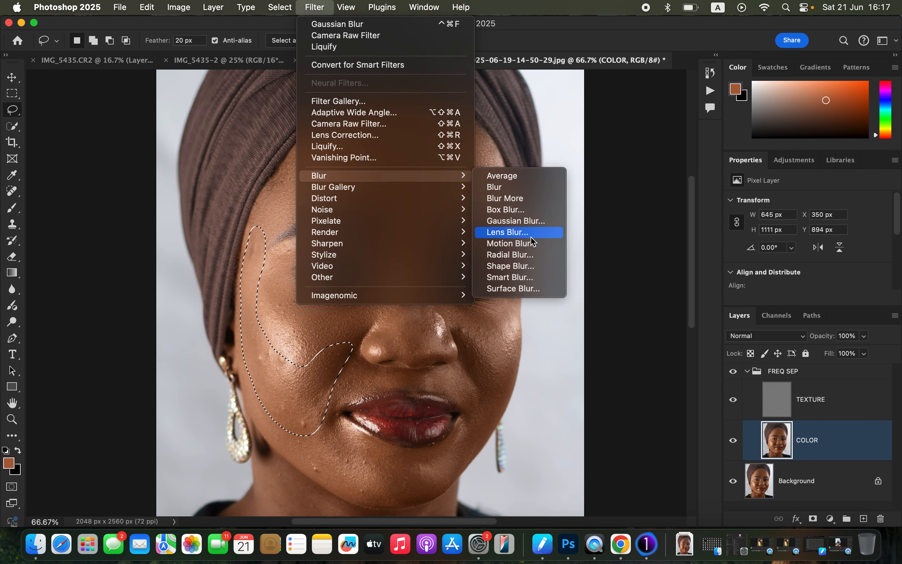
pyautogui.click(537, 222)
pyautogui.click(728, 99)
pyautogui.press('super+d')
# Lasso the image-right cheek below the eye, about 445 by 674 px, and apply a 30.3-pixel Gaussian Blur.
pyautogui.moveTo(504, 291)
pyautogui.mouseDown()
pyautogui.moveTo(471, 307)
pyautogui.moveTo(478, 396)
pyautogui.moveTo(517, 353)
pyautogui.moveTo(508, 298)
pyautogui.mouseUp()
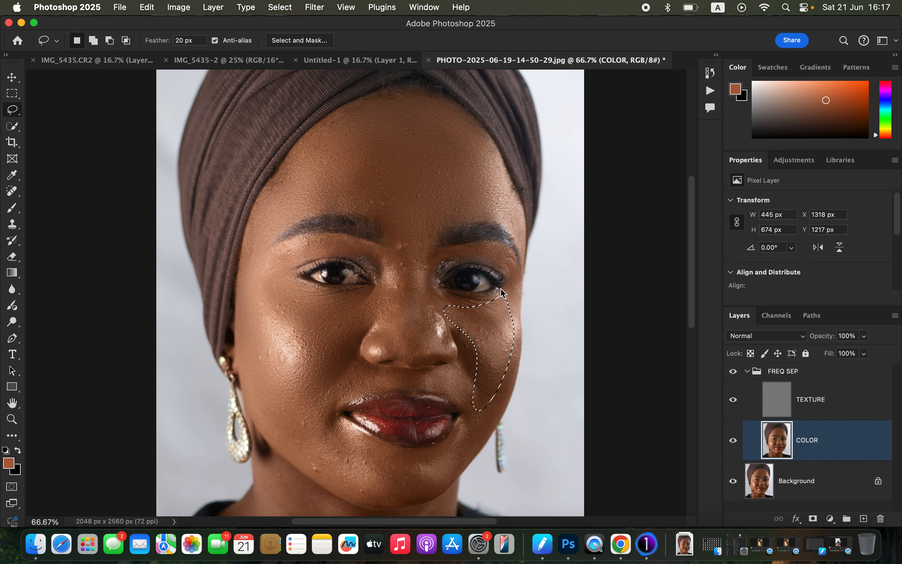
pyautogui.click(315, 7)
pyautogui.moveTo(368, 175)
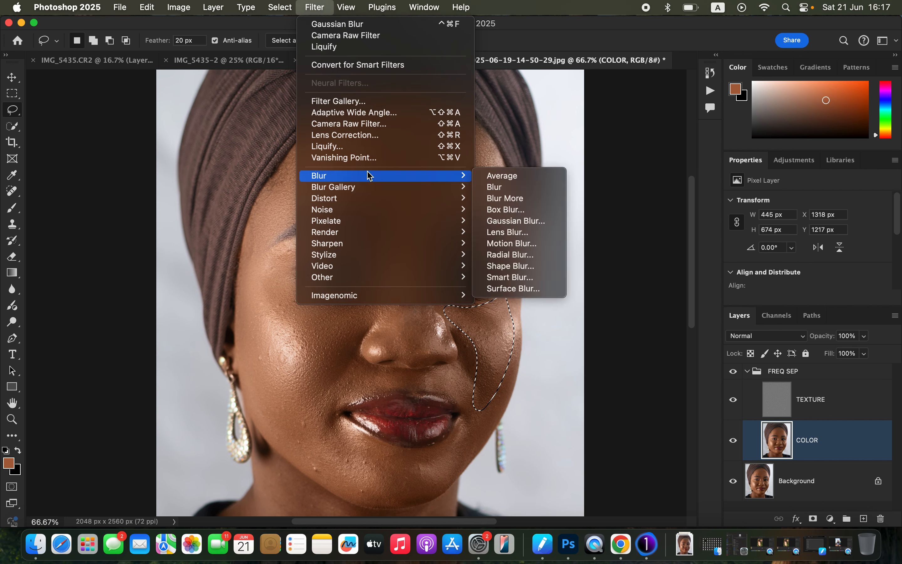
pyautogui.click(539, 222)
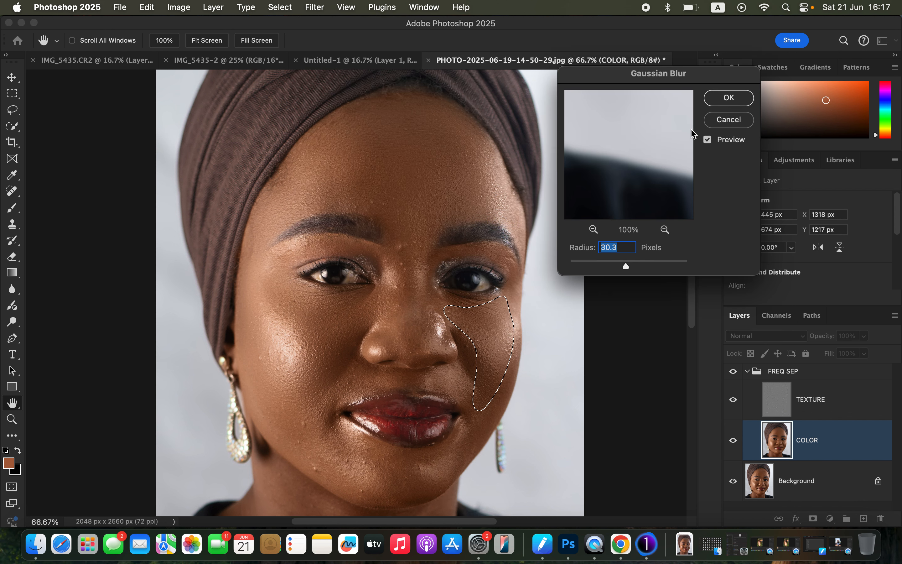
pyautogui.click(727, 99)
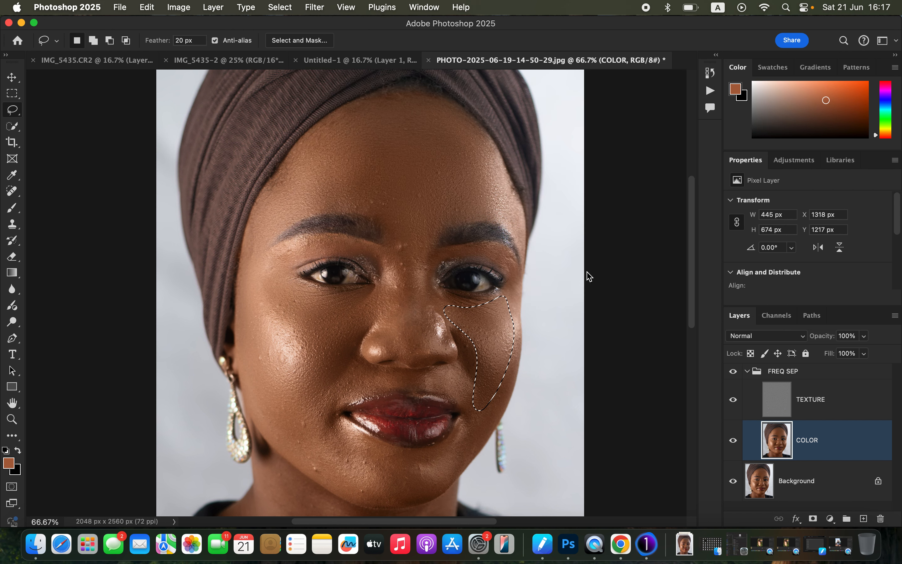
# Use Fade on the image-right cheek's Gaussian Blur, keeping its opacity above 90% in Normal mode, and deselect the cheek.
pyautogui.rightClick(497, 333)
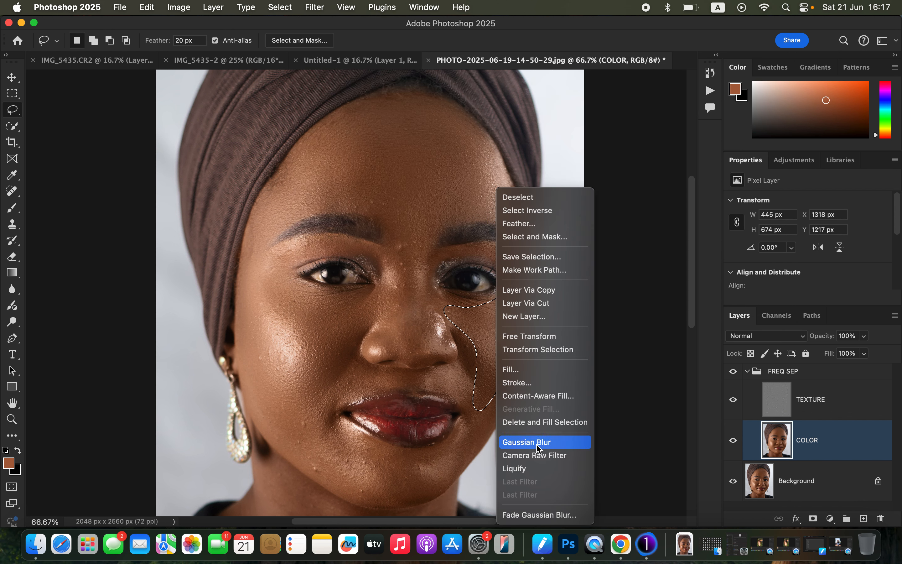
pyautogui.click(542, 515)
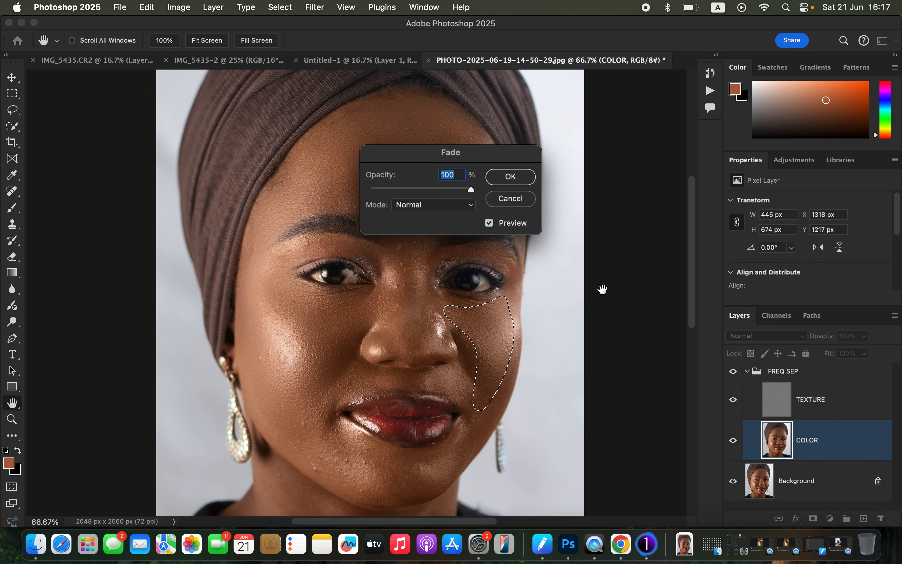
pyautogui.click(452, 187)
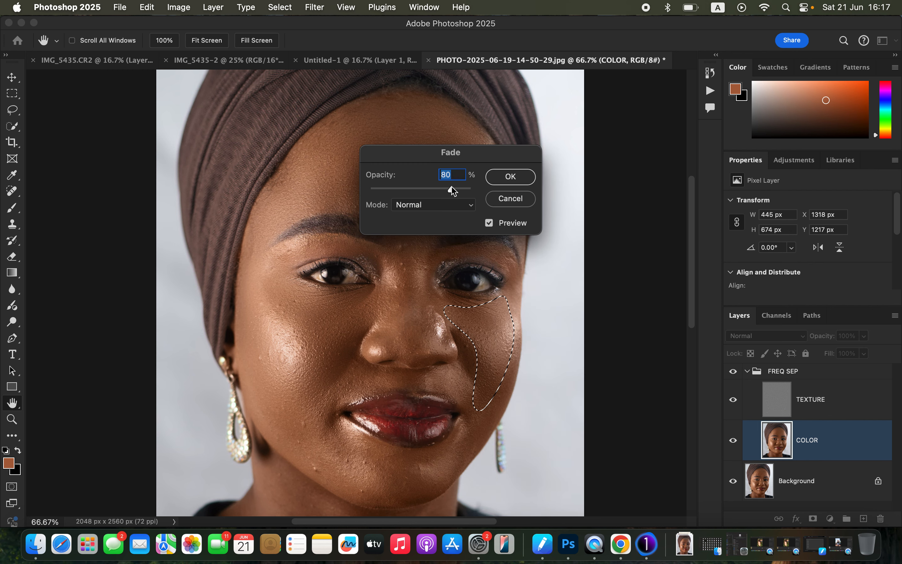
pyautogui.click(470, 189)
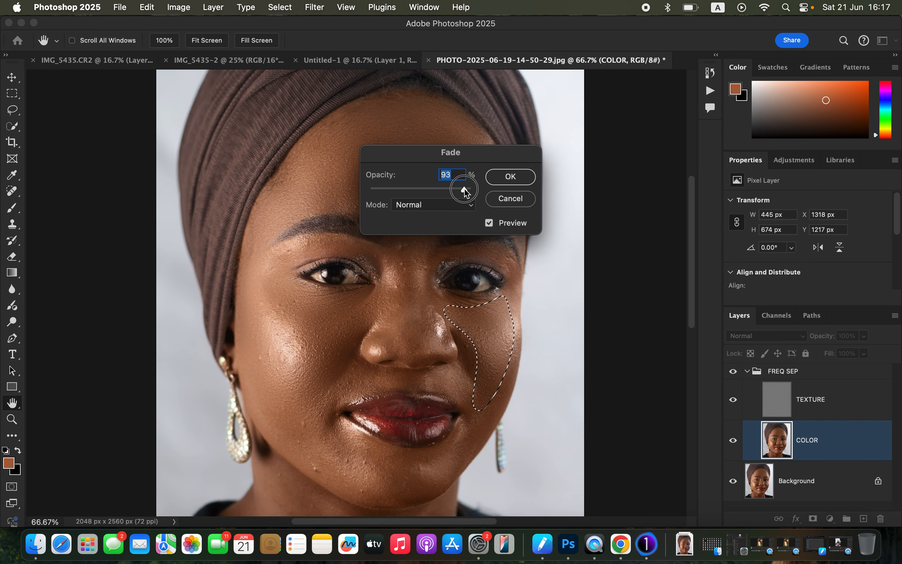
pyautogui.click(528, 181)
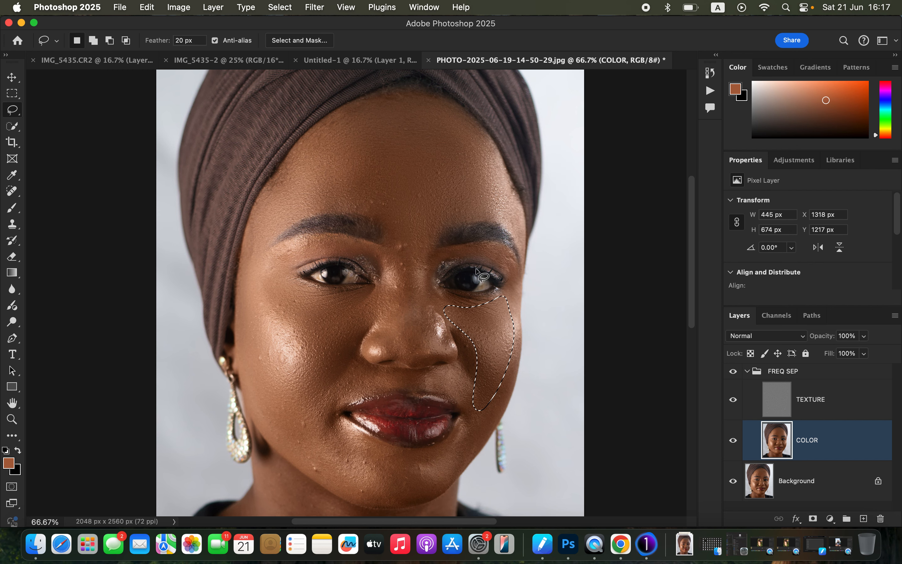
pyautogui.click(508, 222)
# Lasso the chin and image-left jaw below the lips, about 1083 by 685 px, apply a 30.3-pixel Gaussian Blur and deselect it.
pyautogui.moveTo(297, 395)
pyautogui.mouseDown()
pyautogui.moveTo(320, 385)
pyautogui.moveTo(329, 416)
pyautogui.moveTo(364, 443)
pyautogui.mouseUp()
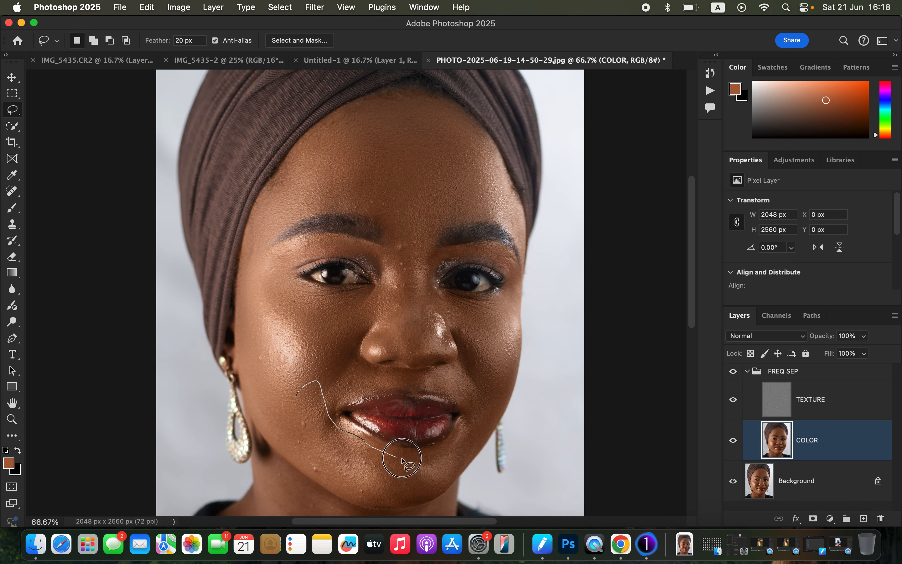
pyautogui.moveTo(440, 454)
pyautogui.mouseDown()
pyautogui.moveTo(461, 438)
pyautogui.moveTo(421, 485)
pyautogui.moveTo(355, 489)
pyautogui.moveTo(290, 440)
pyautogui.moveTo(262, 387)
pyautogui.moveTo(295, 393)
pyautogui.mouseUp()
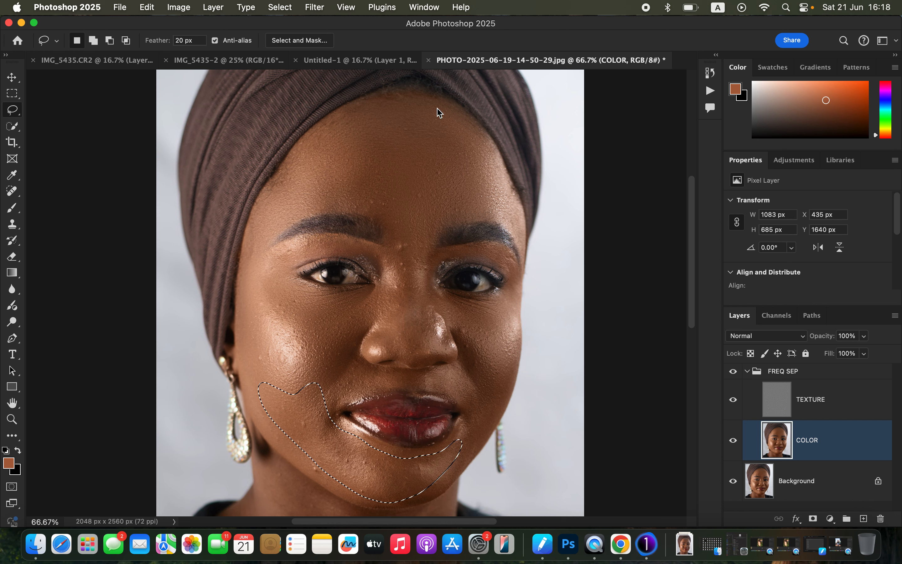
pyautogui.click(315, 7)
pyautogui.moveTo(335, 175)
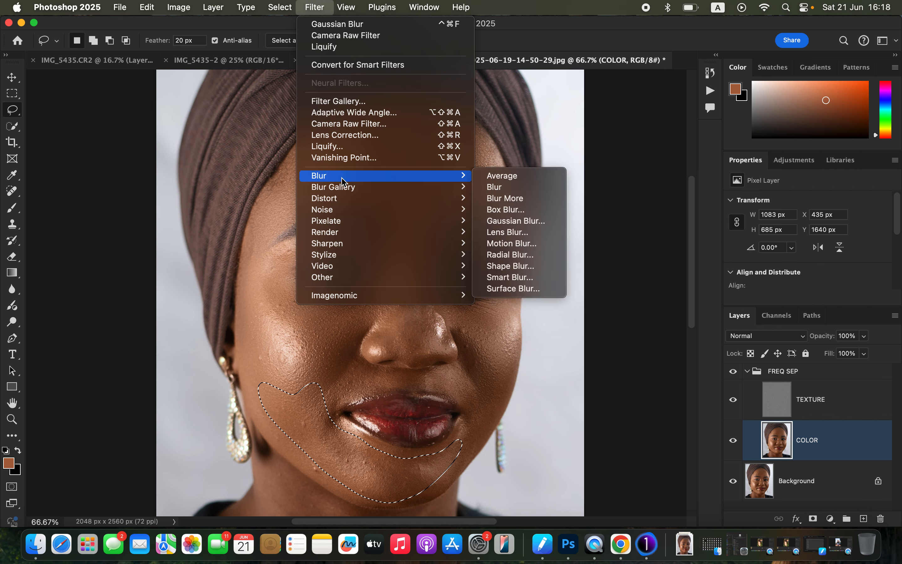
pyautogui.click(547, 223)
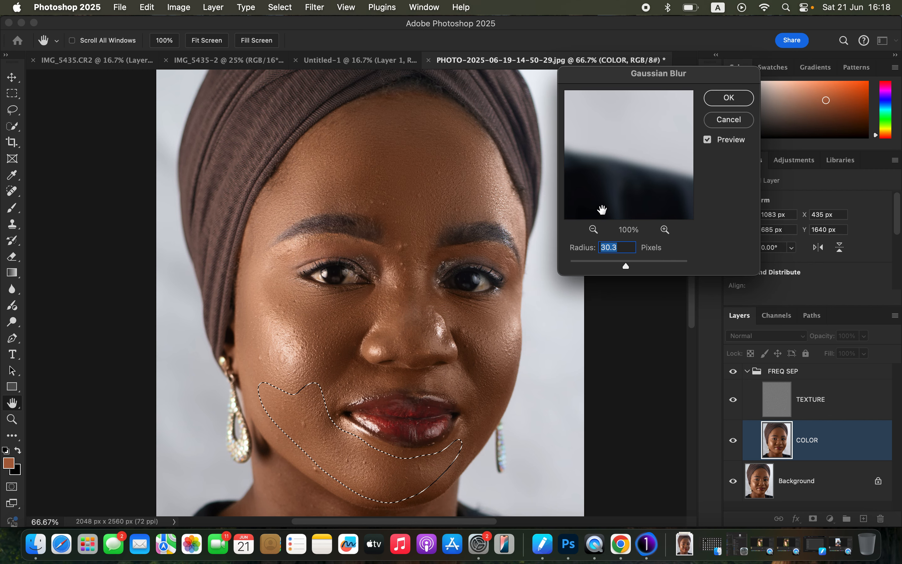
pyautogui.click(726, 97)
pyautogui.press('super+d')
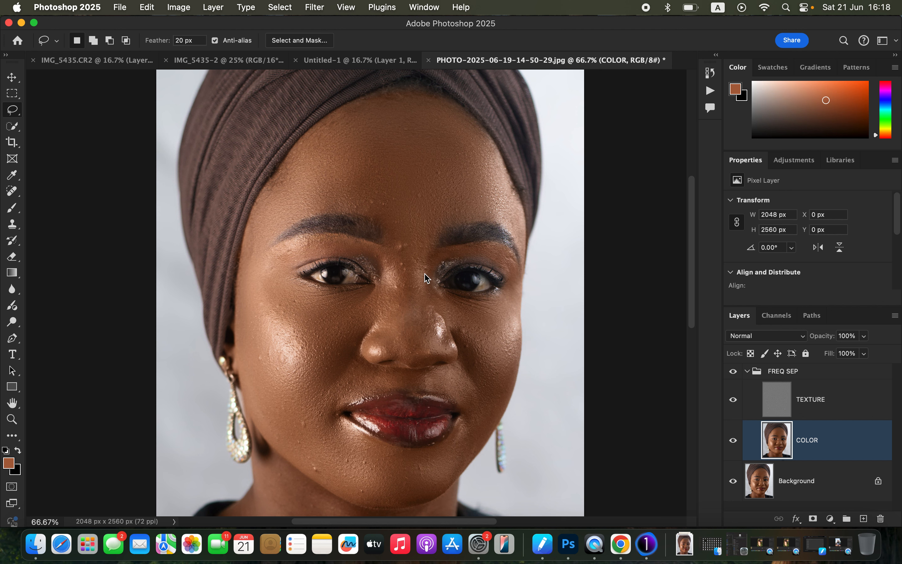
# Lasso the nose bridge from between the eyebrows to the nose tip, about 266 by 741 px, apply a 30.3-pixel Gaussian Blur and deselect it.
pyautogui.moveTo(396, 227)
pyautogui.mouseDown()
pyautogui.moveTo(402, 292)
pyautogui.moveTo(393, 335)
pyautogui.moveTo(408, 353)
pyautogui.moveTo(423, 341)
pyautogui.moveTo(426, 352)
pyautogui.moveTo(413, 217)
pyautogui.mouseUp()
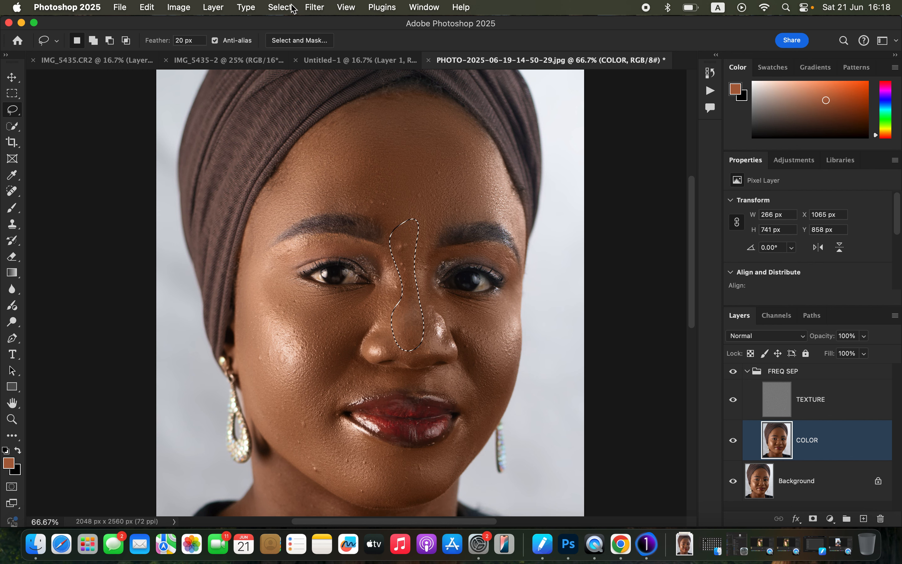
pyautogui.click(315, 7)
pyautogui.moveTo(348, 179)
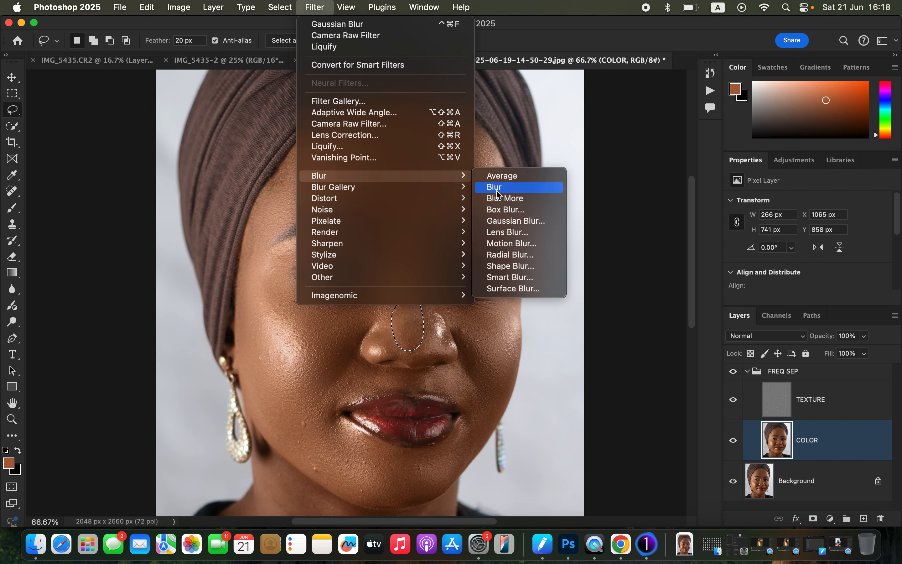
pyautogui.click(542, 223)
pyautogui.click(729, 98)
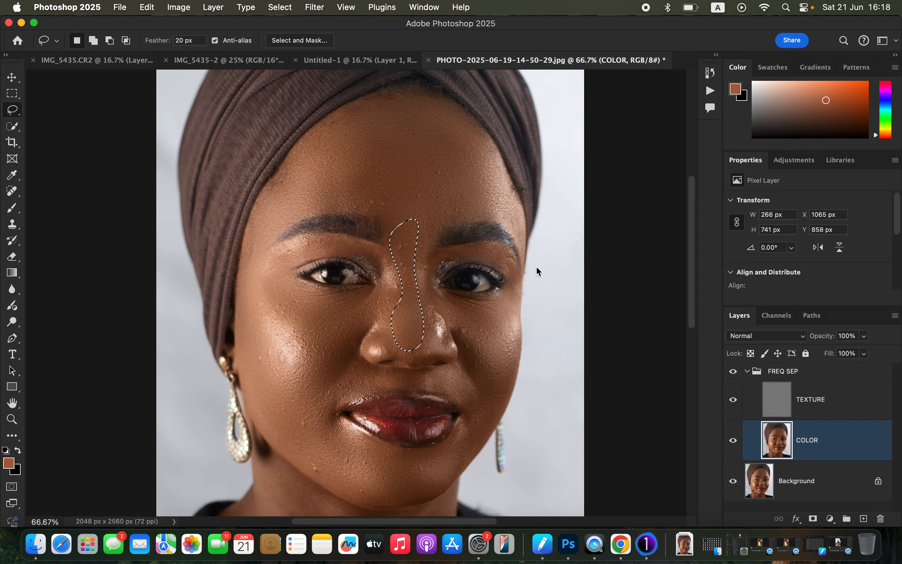
pyautogui.press('super+d')
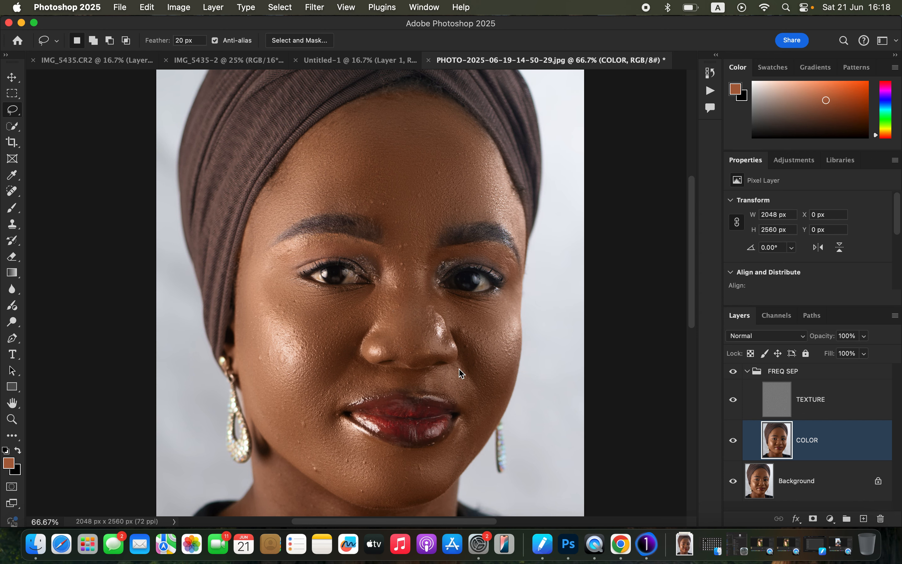
# Lasso the skin beside the image-right mouth corner, about 378 by 615 px, apply a 30.3-pixel Gaussian Blur and deselect it.
pyautogui.moveTo(438, 386)
pyautogui.mouseDown()
pyautogui.moveTo(465, 412)
pyautogui.moveTo(489, 413)
pyautogui.moveTo(467, 342)
pyautogui.moveTo(462, 370)
pyautogui.moveTo(436, 379)
pyautogui.mouseUp()
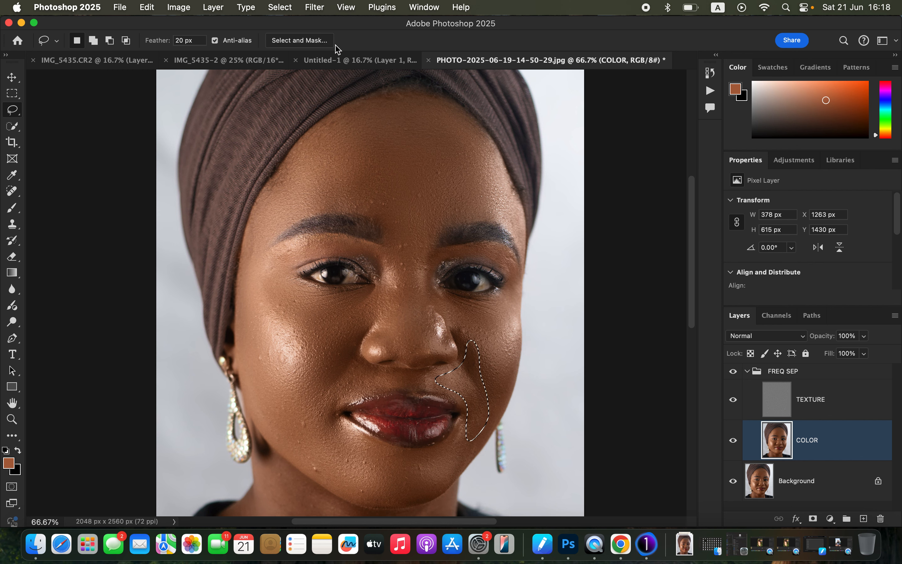
pyautogui.click(314, 7)
pyautogui.moveTo(373, 176)
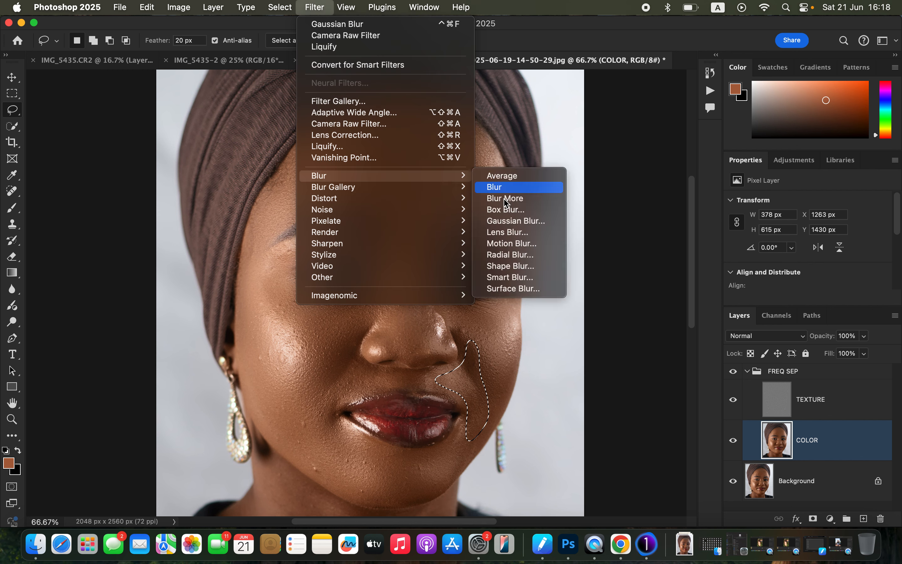
pyautogui.click(545, 226)
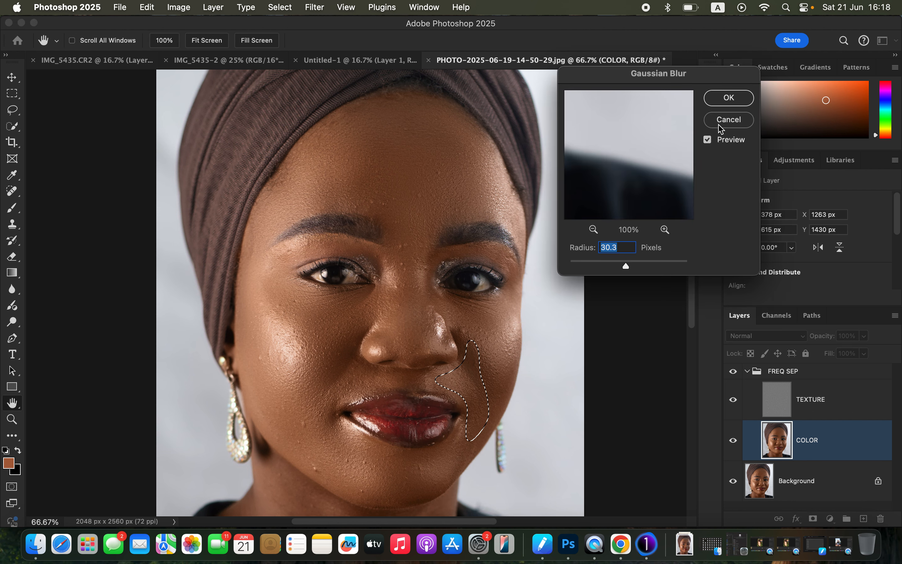
pyautogui.click(729, 97)
pyautogui.press('super+d')
# Lasso the skin between the nose and image-left mouth corner, about 439 by 333 px, apply a 30.3-pixel Gaussian Blur and deselect it.
pyautogui.moveTo(355, 361)
pyautogui.mouseDown()
pyautogui.moveTo(382, 377)
pyautogui.moveTo(363, 394)
pyautogui.moveTo(317, 403)
pyautogui.moveTo(356, 362)
pyautogui.mouseUp()
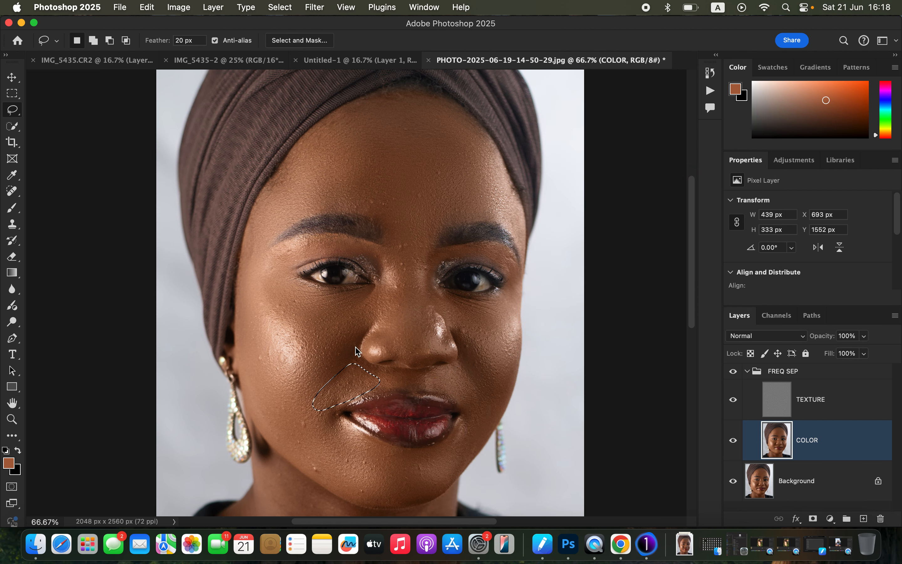
pyautogui.click(314, 7)
pyautogui.moveTo(353, 176)
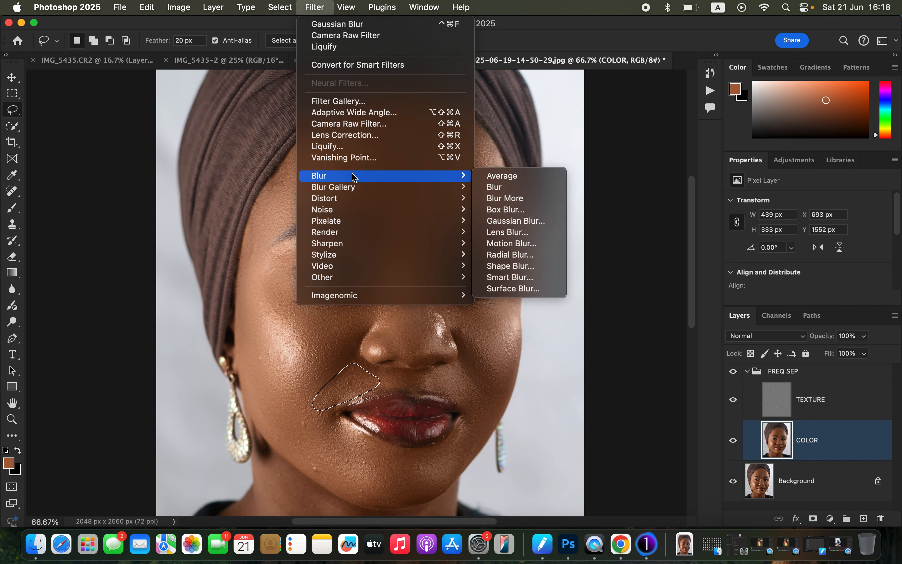
pyautogui.click(522, 221)
pyautogui.press('Return')
pyautogui.press('cmd+d')
# Lasso the patch between the eyebrows, about 308 by 341 px, apply a 30.3-pixel Gaussian Blur and deselect it.
pyautogui.moveTo(386, 214)
pyautogui.mouseDown()
pyautogui.moveTo(390, 253)
pyautogui.moveTo(401, 261)
pyautogui.moveTo(422, 255)
pyautogui.moveTo(430, 234)
pyautogui.moveTo(388, 215)
pyautogui.mouseUp()
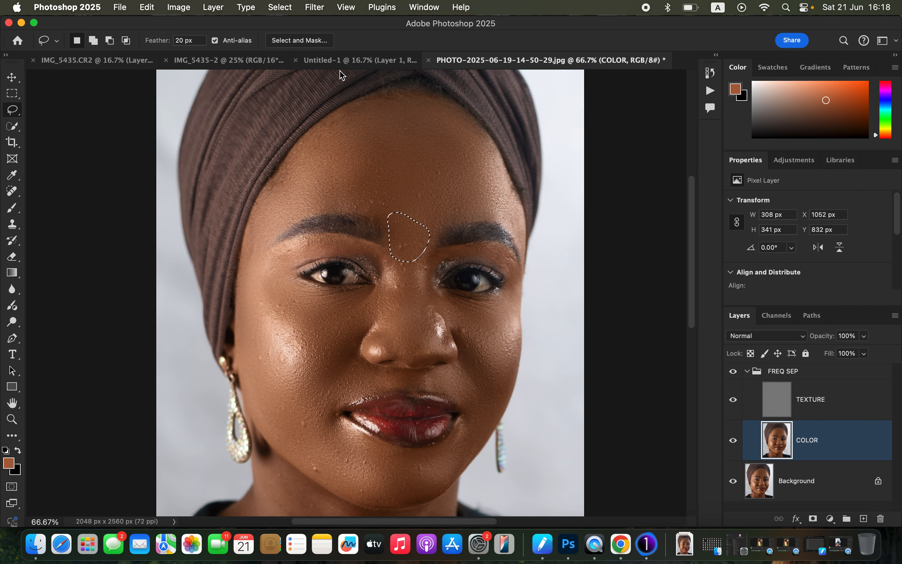
pyautogui.click(315, 7)
pyautogui.moveTo(412, 184)
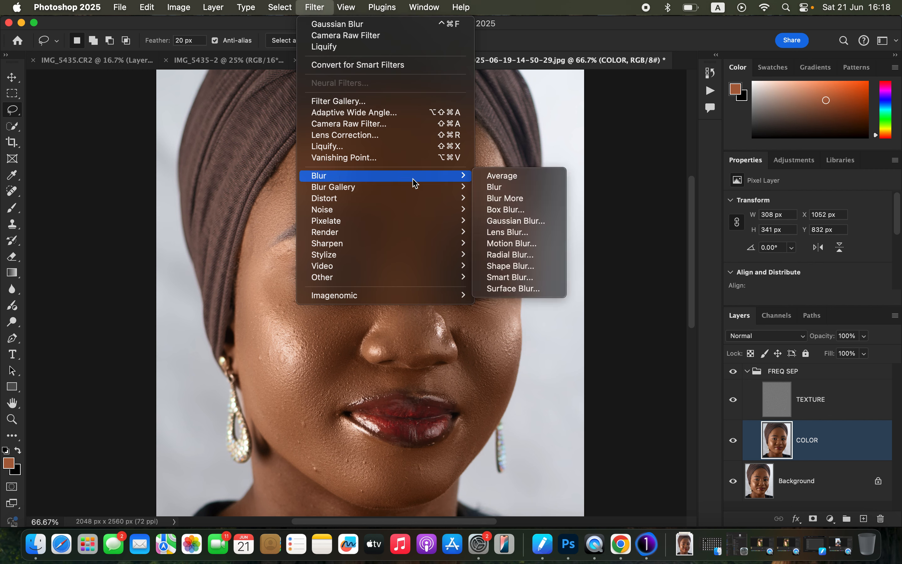
pyautogui.click(547, 220)
pyautogui.click(725, 96)
pyautogui.press('cmd+d')
# Lasso the highlight on the image-left cheek, about 378 by 597 px, apply a 30.3-pixel Gaussian Blur and deselect it.
pyautogui.press('cmd+minus')
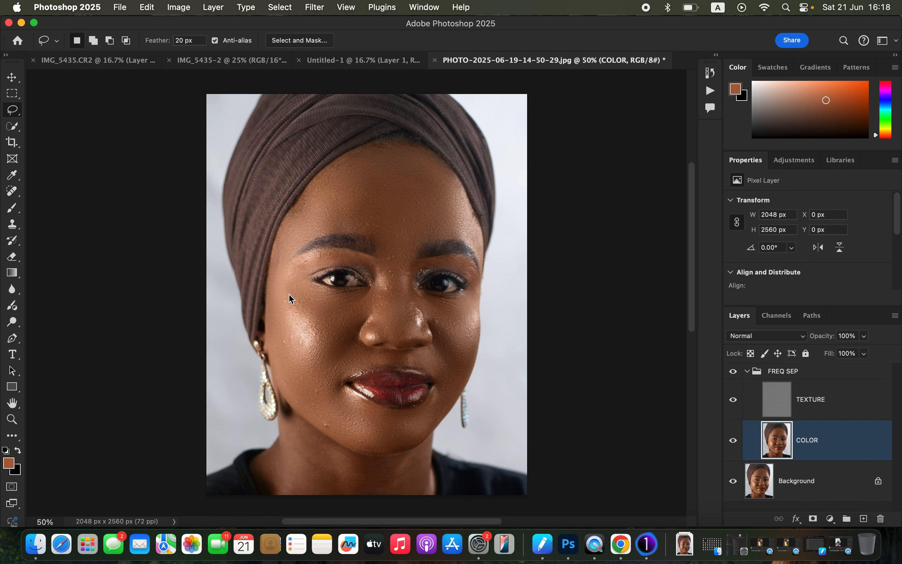
pyautogui.moveTo(285, 284)
pyautogui.mouseDown()
pyautogui.moveTo(289, 334)
pyautogui.moveTo(320, 349)
pyautogui.moveTo(285, 284)
pyautogui.mouseUp()
pyautogui.click(319, 8)
pyautogui.moveTo(353, 175)
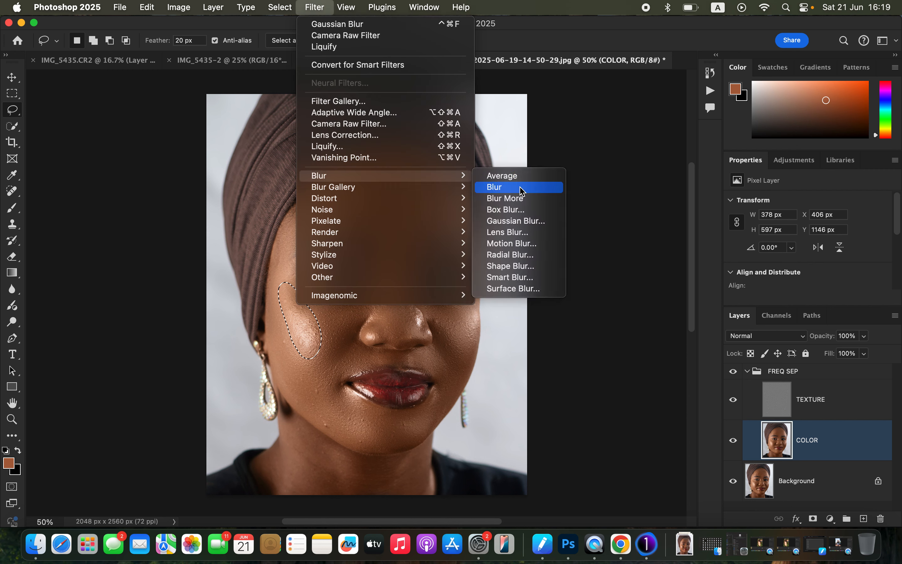
pyautogui.click(548, 221)
pyautogui.click(726, 103)
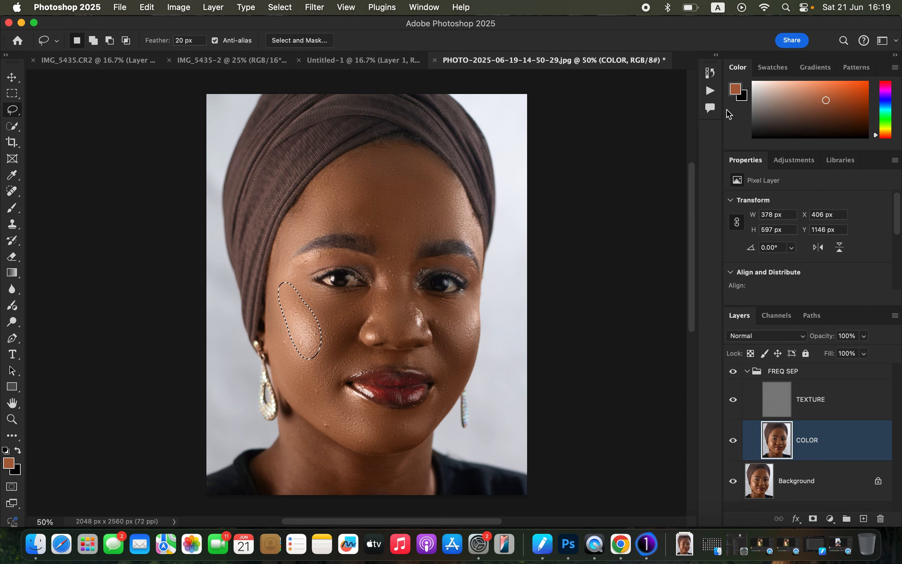
pyautogui.press('cmd+d')
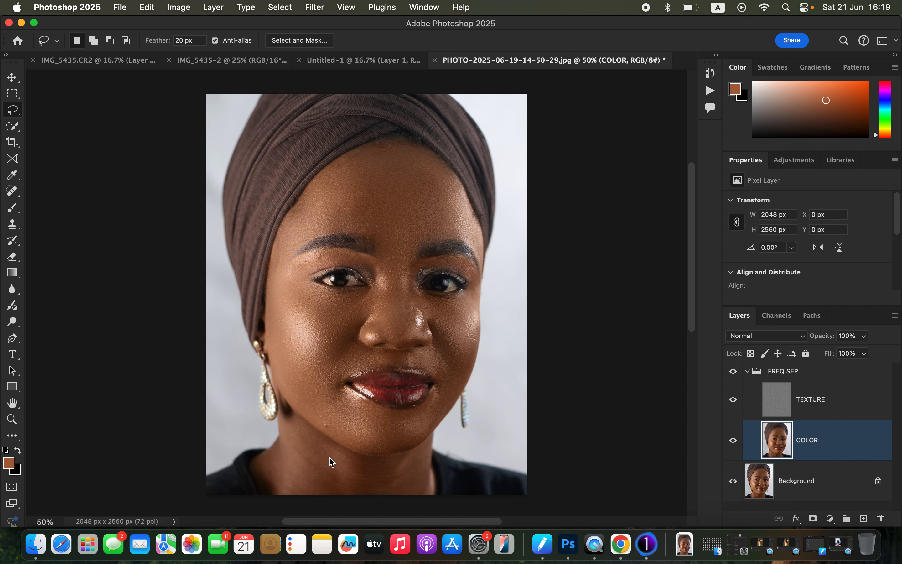
# Lasso the image-left side of the neck, about 619 by 538 px, apply a 30.3-pixel Gaussian Blur and deselect it.
pyautogui.moveTo(288, 457)
pyautogui.mouseDown()
pyautogui.moveTo(326, 503)
pyautogui.moveTo(352, 495)
pyautogui.moveTo(332, 455)
pyautogui.moveTo(293, 427)
pyautogui.mouseUp()
pyautogui.click(315, 7)
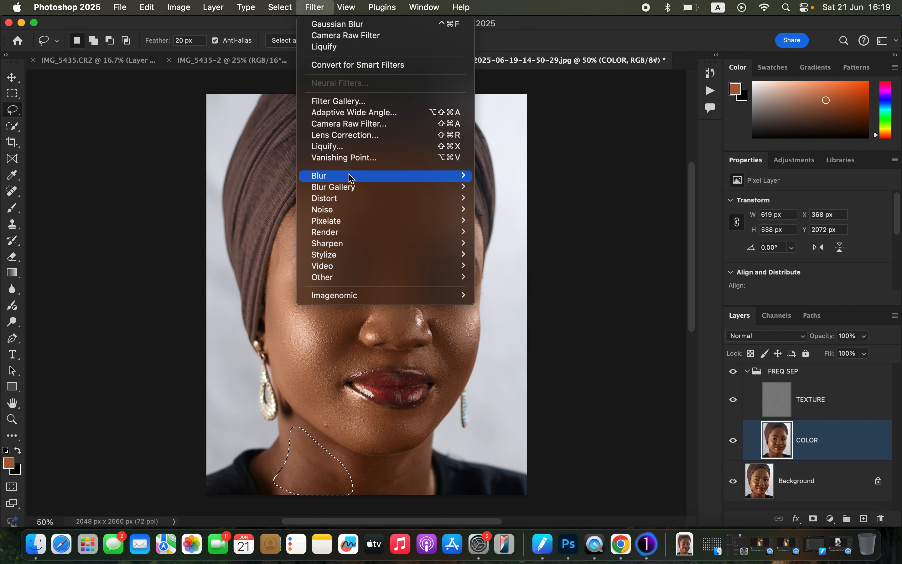
pyautogui.moveTo(346, 177)
pyautogui.click(547, 220)
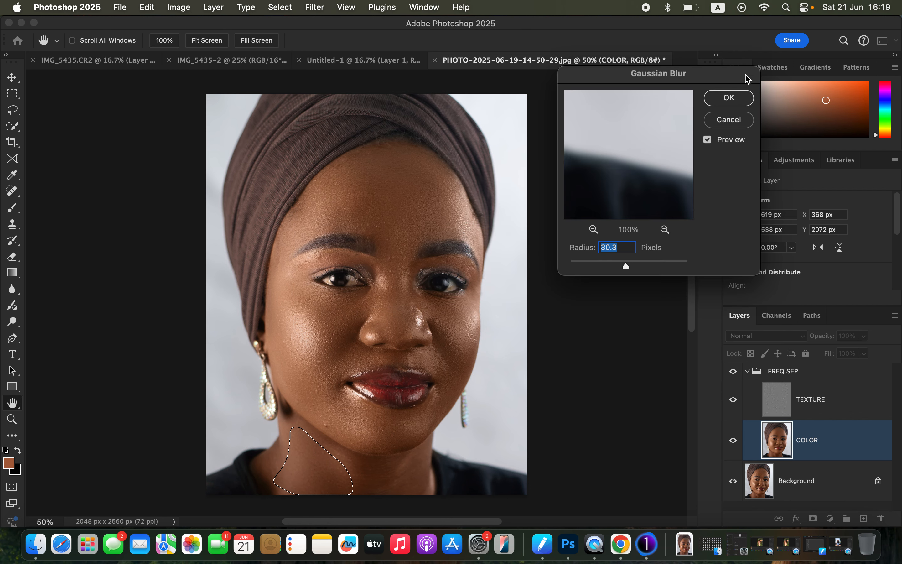
pyautogui.click(726, 97)
pyautogui.press('cmd+d')
# Lasso the neck area below the chin, about 657 by 364 px, apply a Gaussian Blur and deselect it.
pyautogui.moveTo(409, 452)
pyautogui.mouseDown()
pyautogui.moveTo(342, 466)
pyautogui.moveTo(374, 502)
pyautogui.moveTo(418, 491)
pyautogui.moveTo(425, 461)
pyautogui.mouseUp()
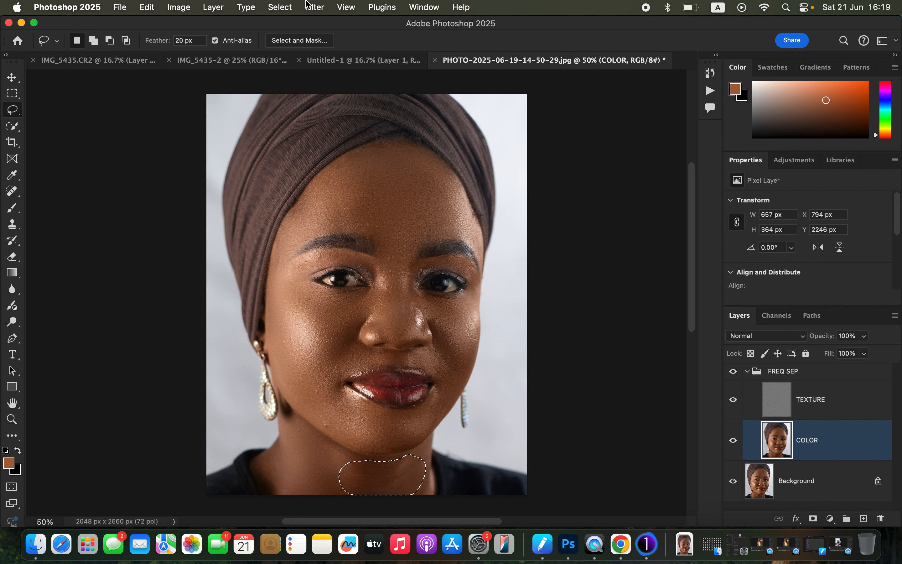
pyautogui.click(315, 7)
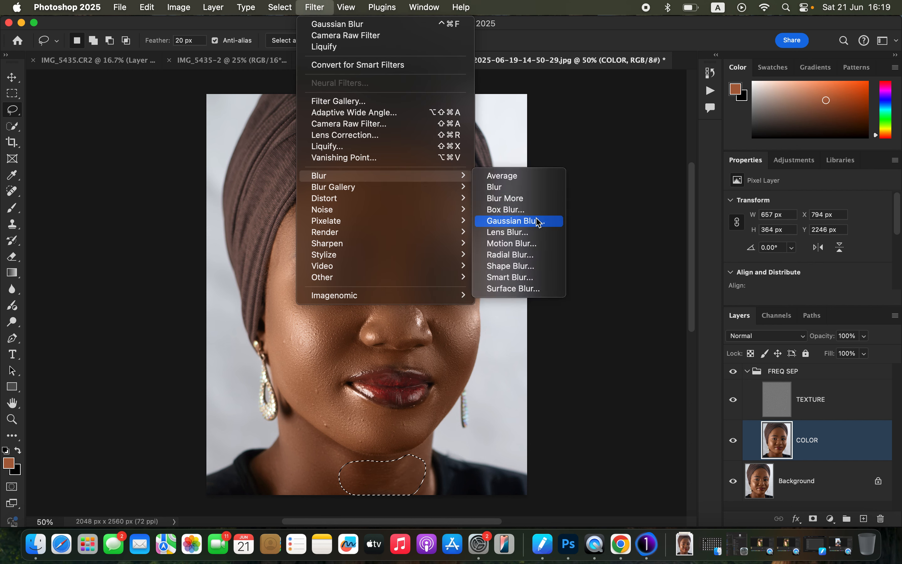
pyautogui.click(541, 223)
pyautogui.click(727, 97)
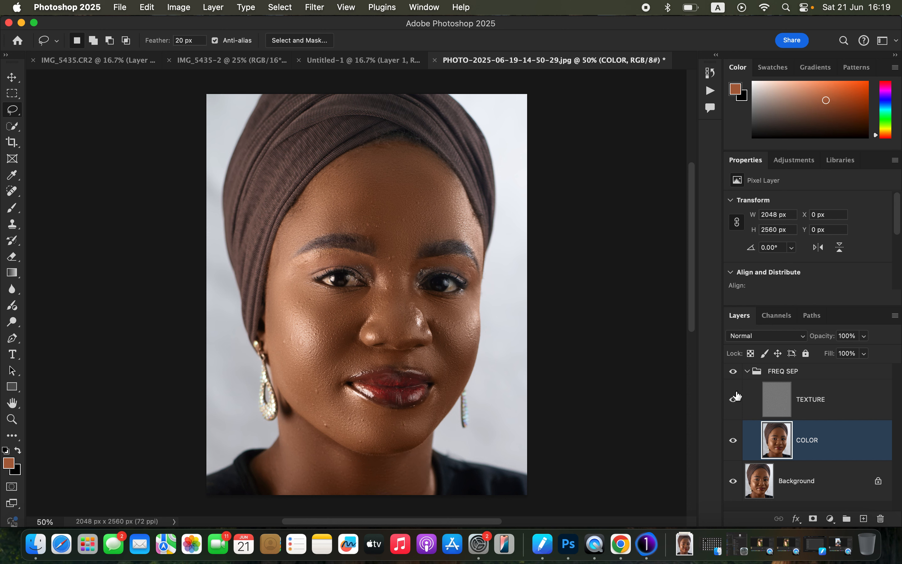
# Hide the TEXTURE layer and switch to the Mixer Brush, cleaning off its loaded color.
pyautogui.click(733, 400)
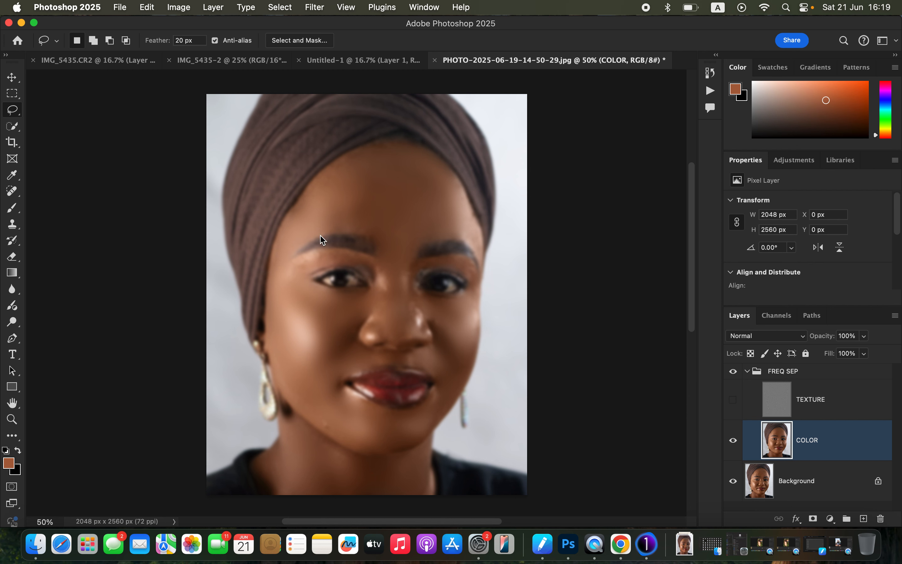
pyautogui.moveTo(13, 213); pyautogui.dragTo(61, 245)
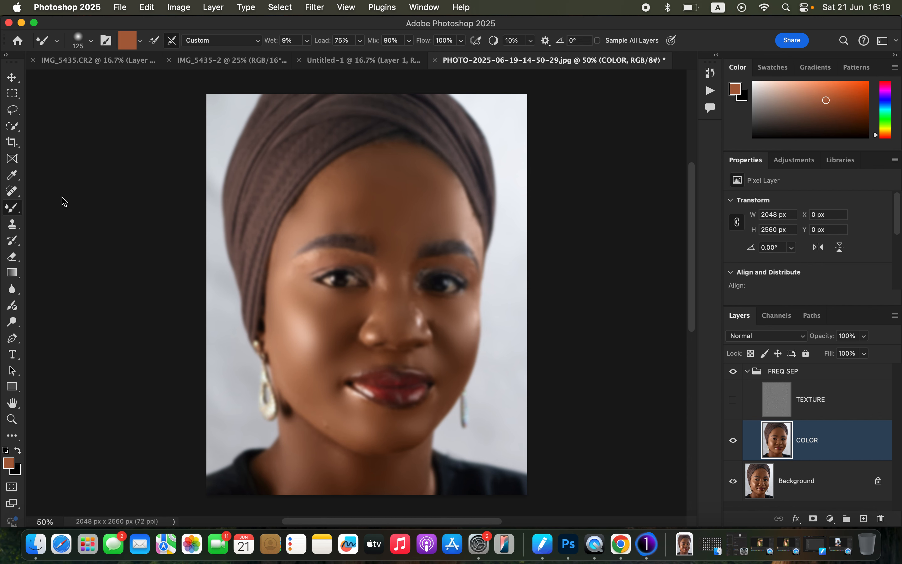
pyautogui.click(91, 41)
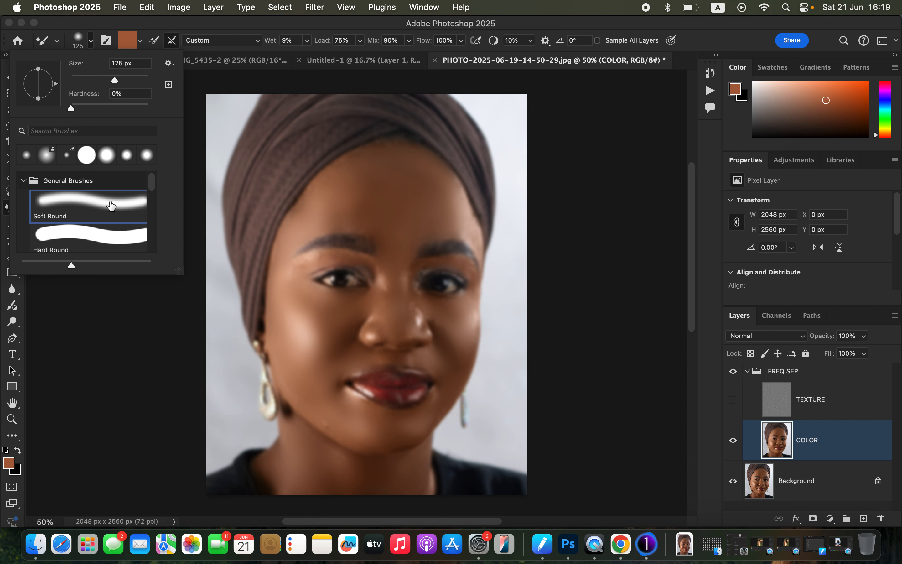
pyautogui.click(145, 23)
pyautogui.click(141, 41)
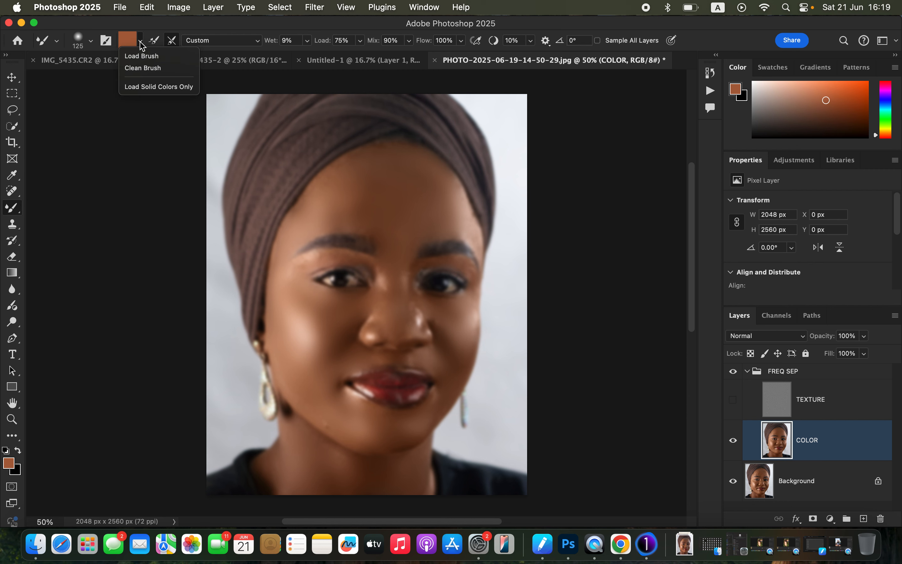
pyautogui.click(144, 67)
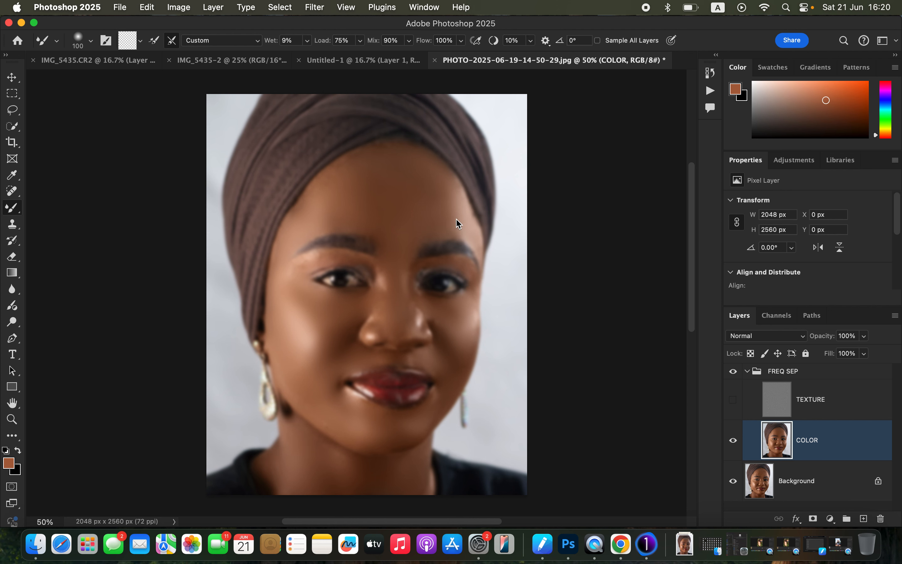
# Show the TEXTURE layer again and enlarge the Mixer Brush to 250 px, comparing the portrait with the FREQ SEP group off and on.
pyautogui.press(']')
pyautogui.click(734, 400)
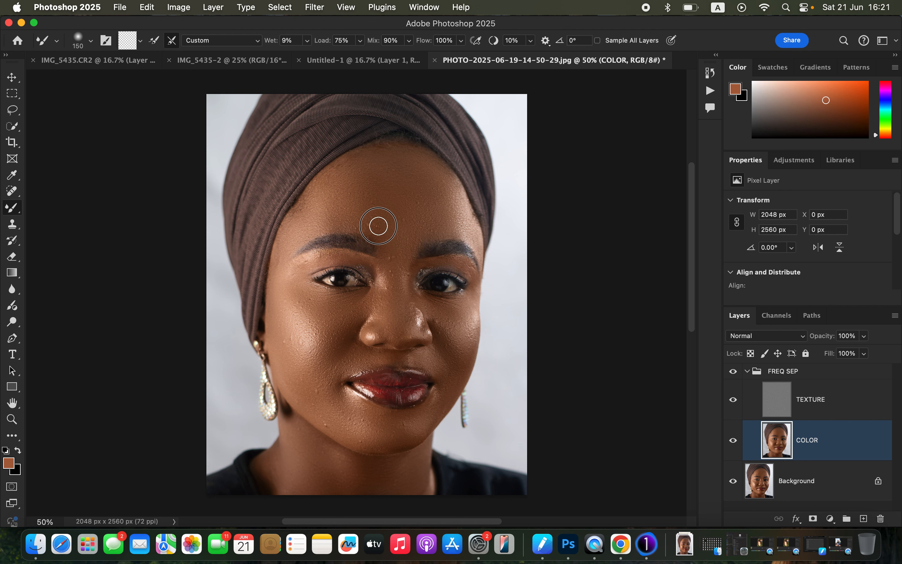
pyautogui.press(']')
pyautogui.press(']')
pyautogui.press(']')
pyautogui.click(735, 375)
pyautogui.click(735, 376)
# Select the TEXTURE layer and set up the Clone Stamp with a soft 80 px brush sampling the Current Layer only.
pyautogui.click(839, 411)
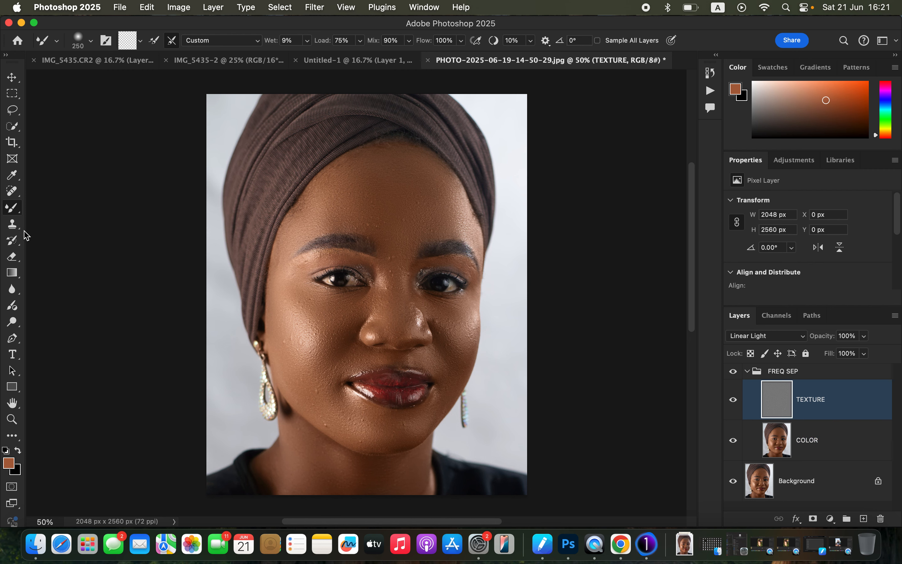
pyautogui.click(15, 228)
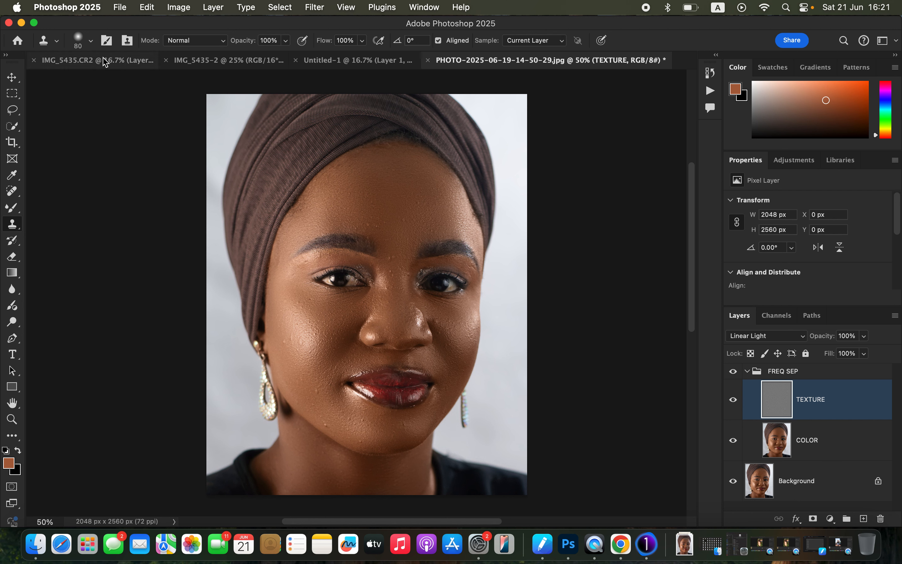
pyautogui.click(92, 41)
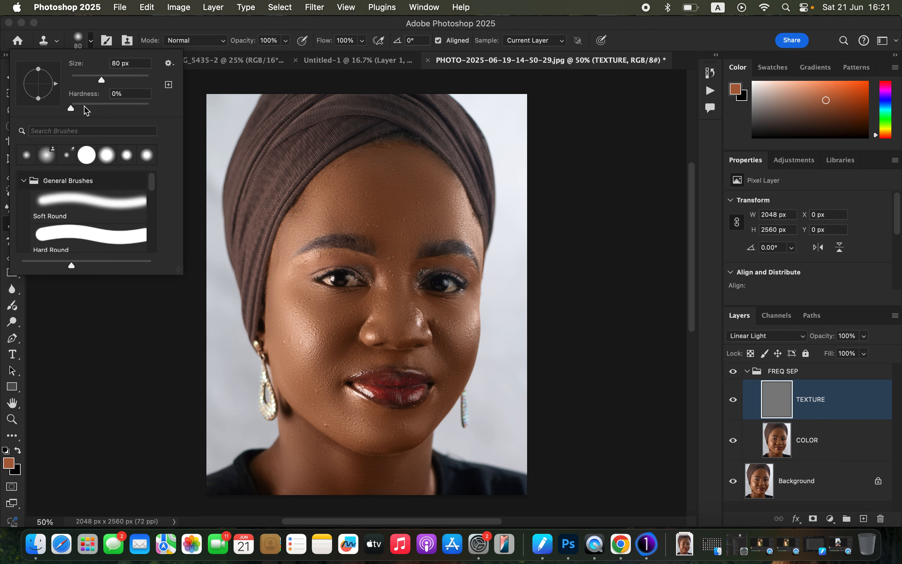
pyautogui.click(129, 27)
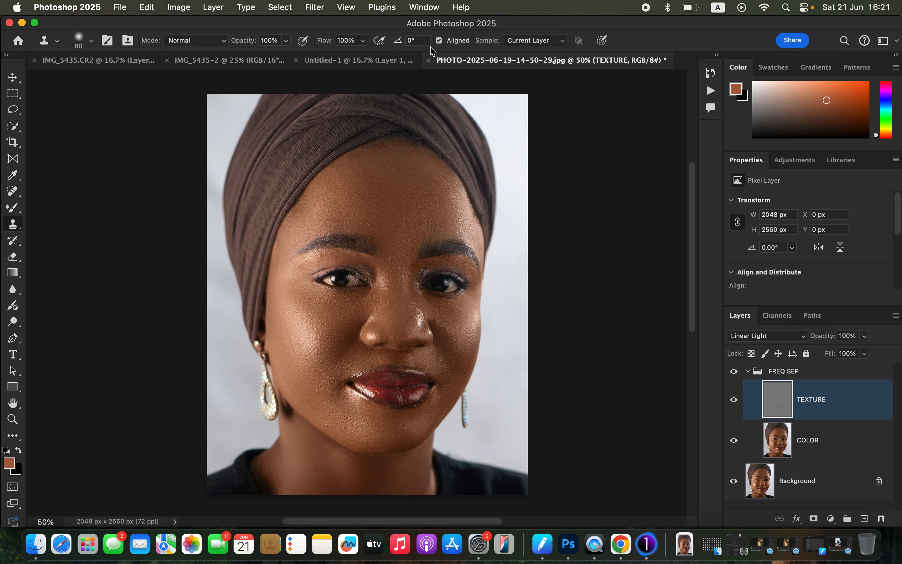
pyautogui.click(543, 42)
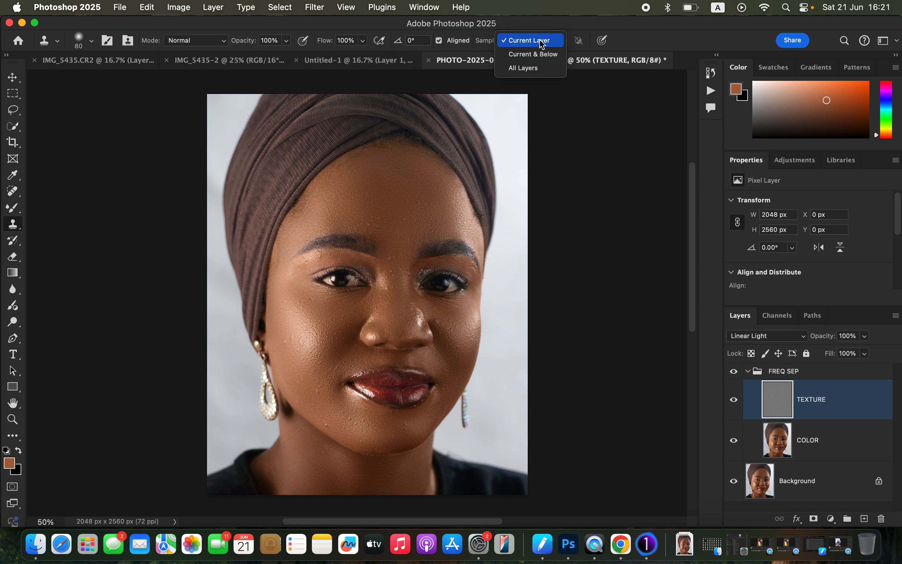
pyautogui.click(543, 42)
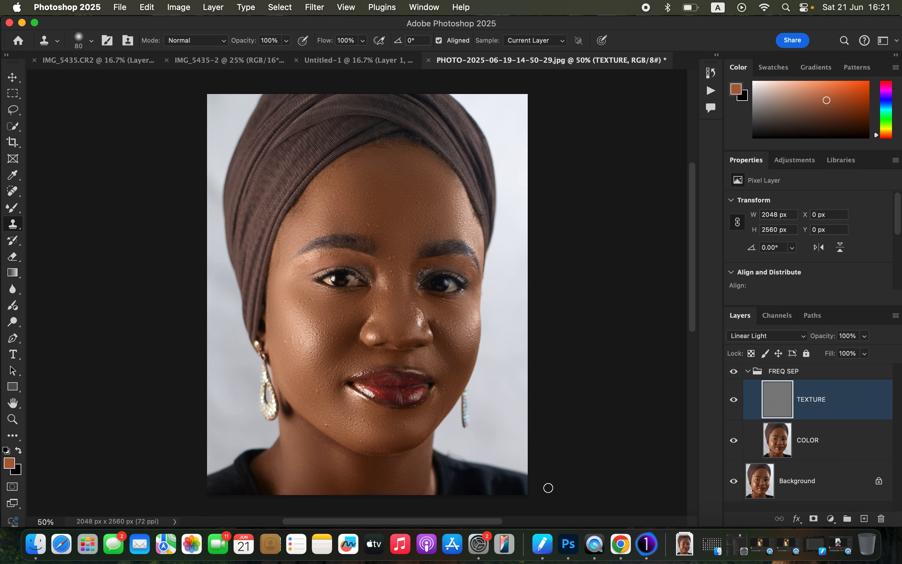
# Clone clean skin texture over the bumps on the image-left lower cheek and jawline with a smaller Clone Stamp brush.
pyautogui.press('super+plus')
pyautogui.press('super+plus')
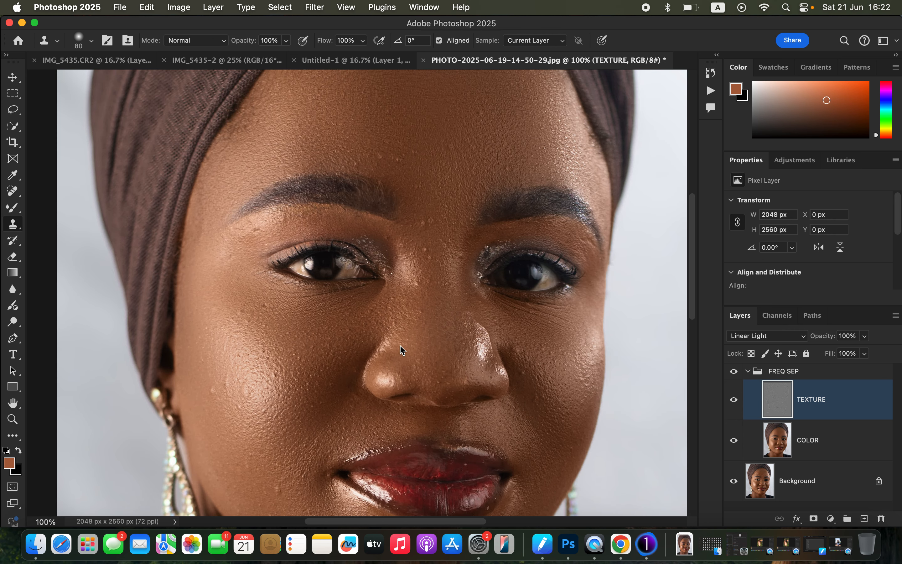
pyautogui.moveTo(410, 362); pyautogui.dragTo(409, 294)
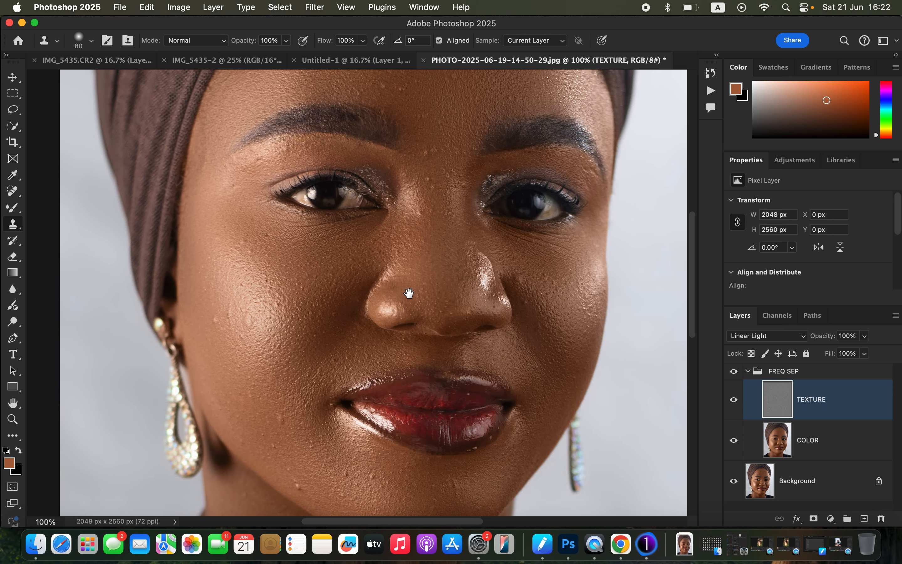
pyautogui.press('[')
pyautogui.keyDown('alt'); pyautogui.click(288, 432); pyautogui.keyUp('alt')
pyautogui.moveTo(282, 419); pyautogui.dragTo(291, 426)
pyautogui.keyDown('alt'); pyautogui.click(307, 491); pyautogui.keyUp('alt')
pyautogui.moveTo(301, 488); pyautogui.dragTo(296, 480)
pyautogui.click(274, 450)
# Clone clean texture over the bumps on the chin and the skin below the image-left mouth corner.
pyautogui.click(346, 472)
pyautogui.click(373, 476)
pyautogui.keyDown('alt'); pyautogui.click(322, 426); pyautogui.keyUp('alt')
pyautogui.moveTo(329, 405); pyautogui.dragTo(316, 406)
# Try cloning texture onto the nose and the image-left cheek, undoing each attempt.
pyautogui.moveTo(509, 278); pyautogui.dragTo(524, 382)
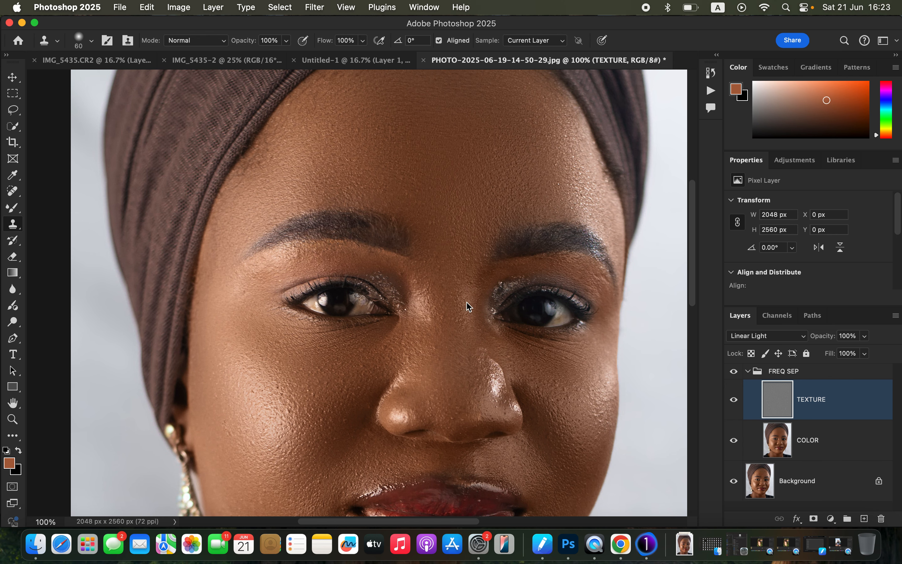
pyautogui.click(487, 373)
pyautogui.press('cmd+z')
pyautogui.scroll(-5, 469, 288)
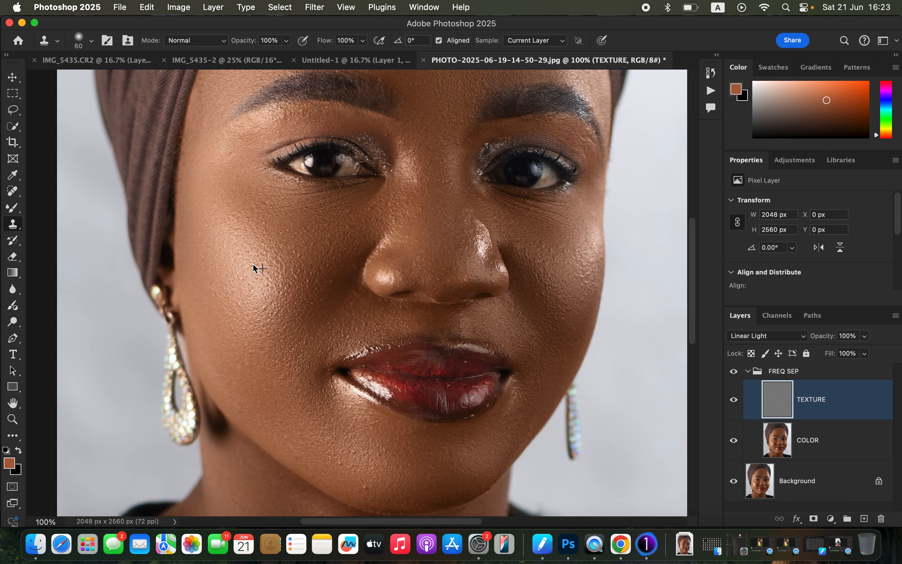
pyautogui.click(232, 299)
pyautogui.press('super+z')
# Collapse the FREQ SEP group and toggle its visibility to compare the whole portrait before and after retouching.
pyautogui.press('super+minus')
pyautogui.press('super+minus')
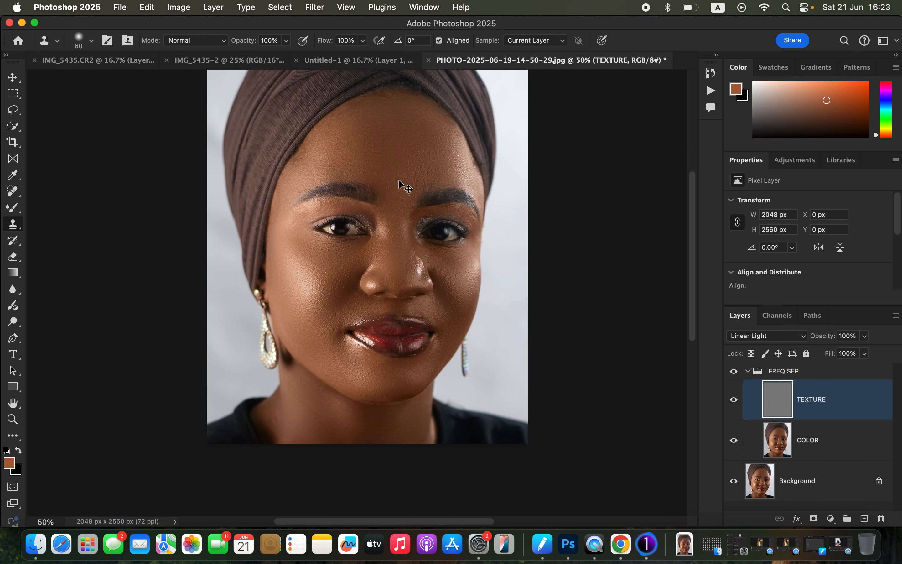
pyautogui.click(749, 371)
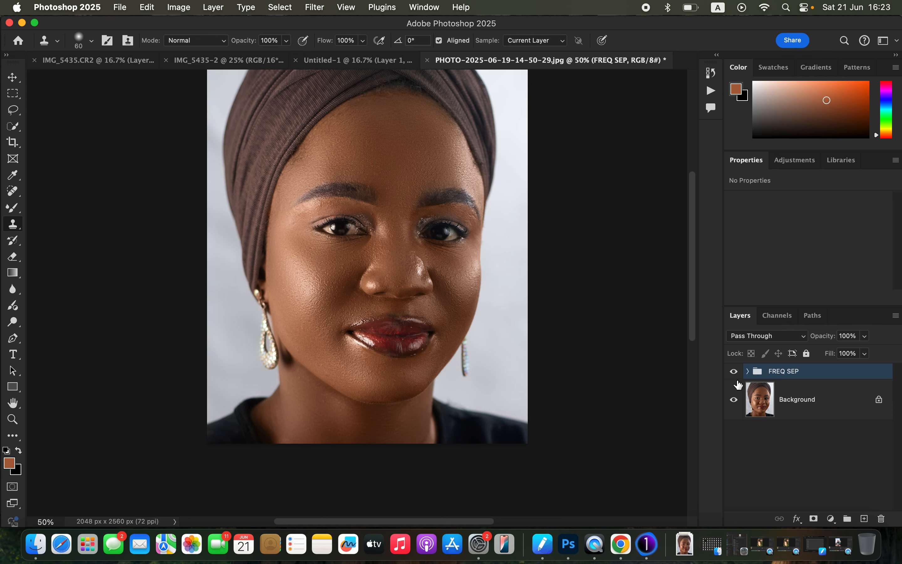
pyautogui.click(734, 374)
pyautogui.click(734, 375)
pyautogui.click(734, 375)
pyautogui.click(734, 374)
pyautogui.click(734, 375)
pyautogui.click(734, 372)
pyautogui.click(734, 371)
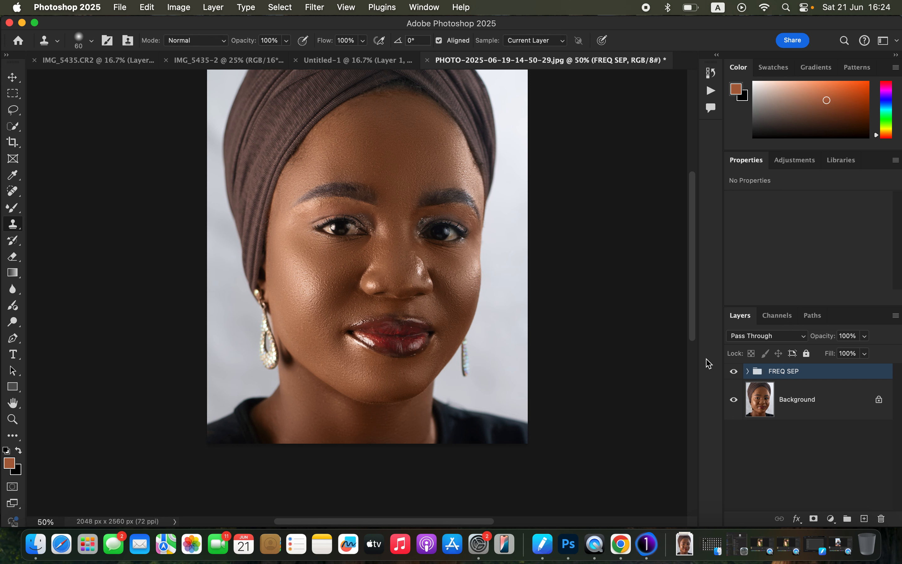